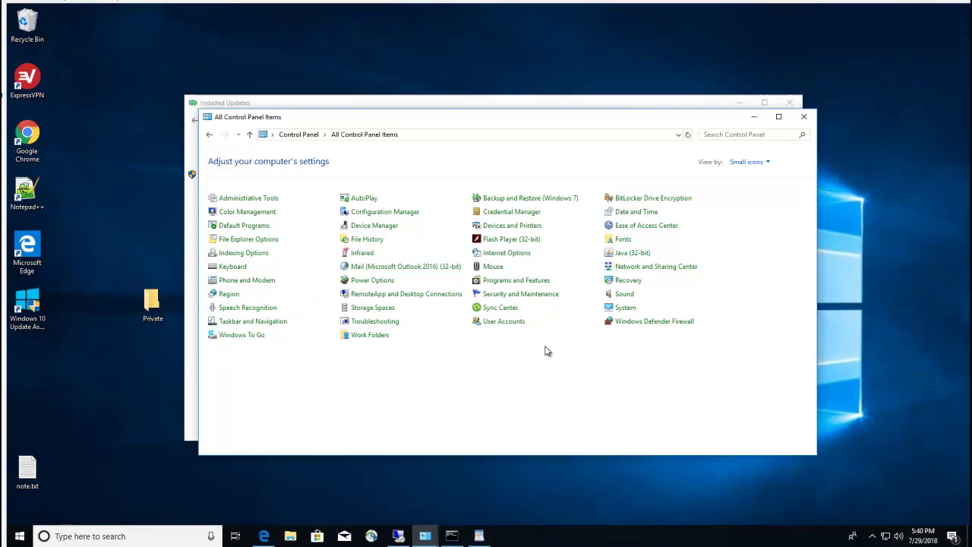
- Check the Microsoft Office 365 ProPlus entry in the list of installed programs and close that Control Panel window
left_click(532, 281)
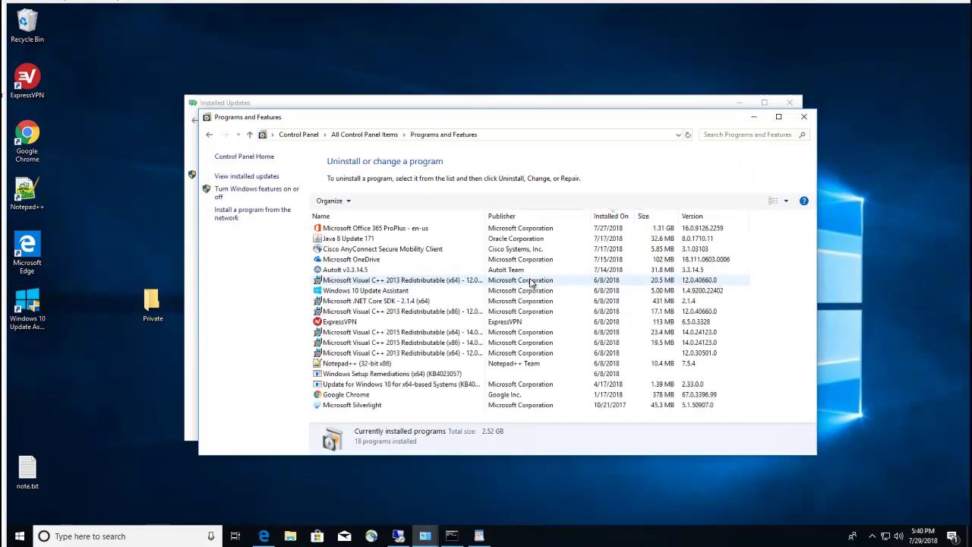
left_click(361, 229)
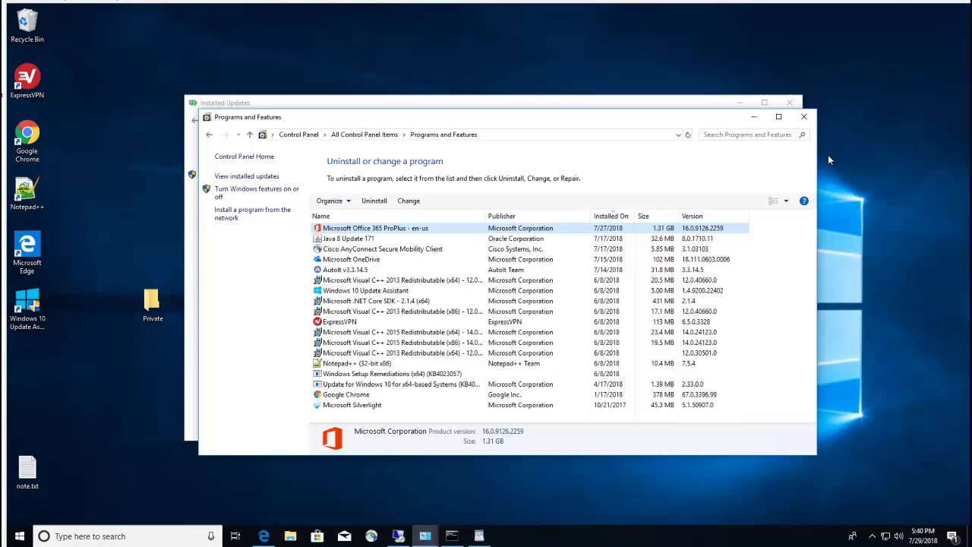
left_click(808, 119)
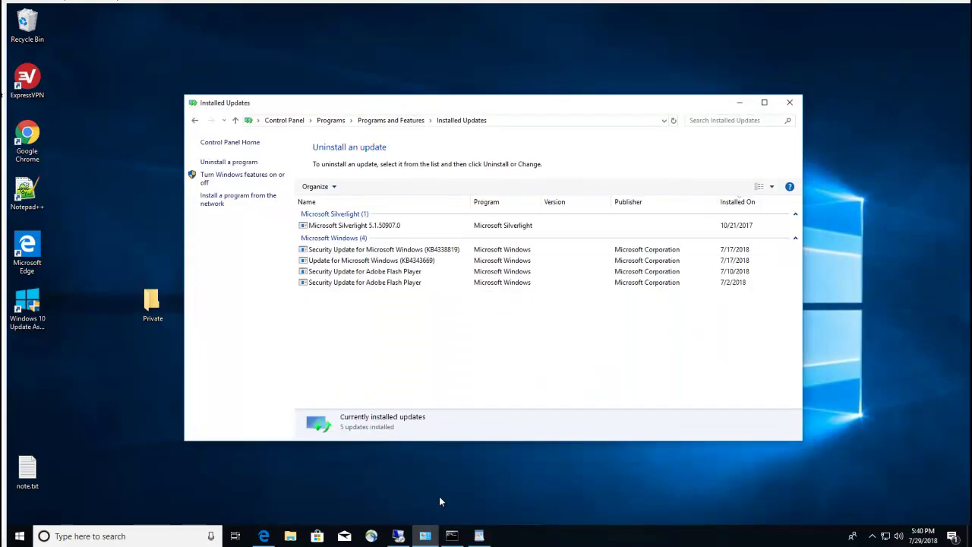
- Switch to WordPad to read the Office installer error screenshot, minimize it, and return to the Programs and Features list
left_click(480, 536)
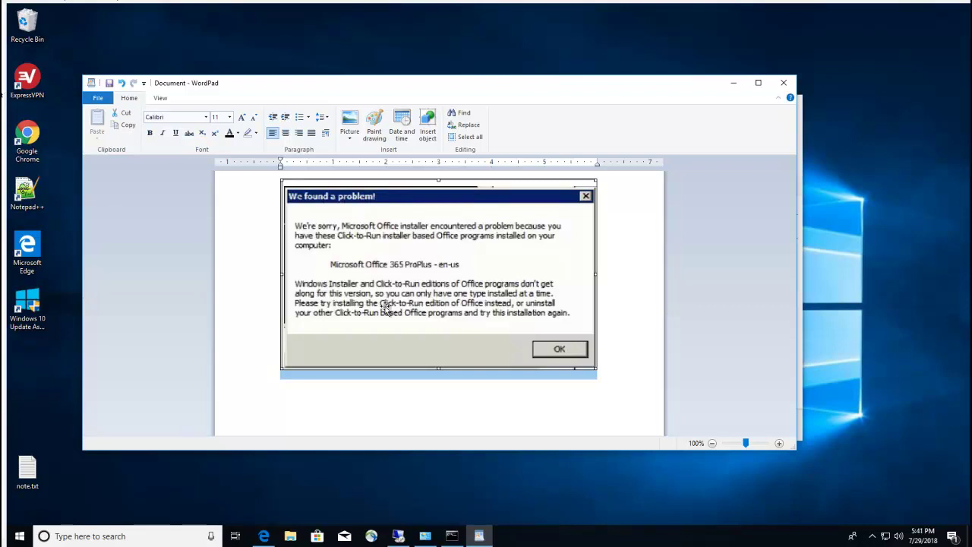
left_click(610, 381)
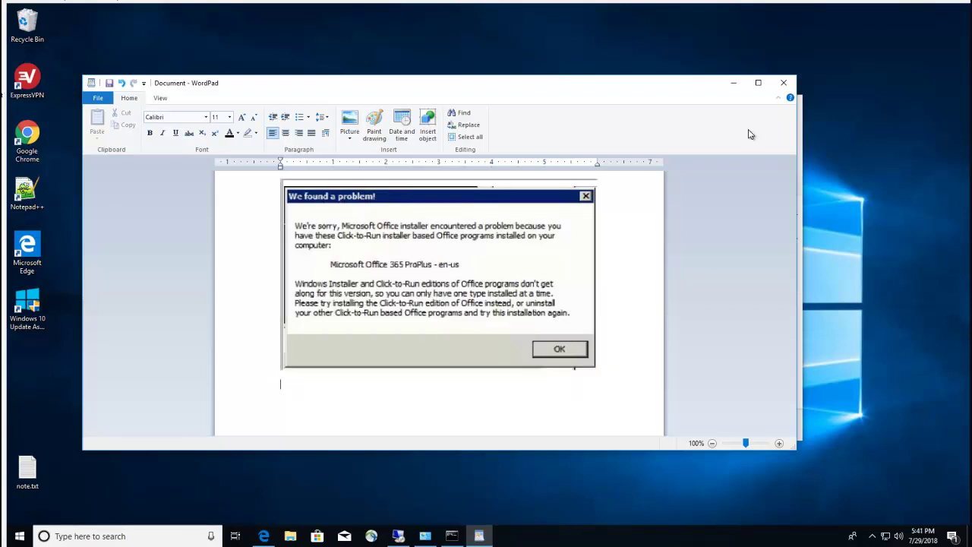
left_click(735, 85)
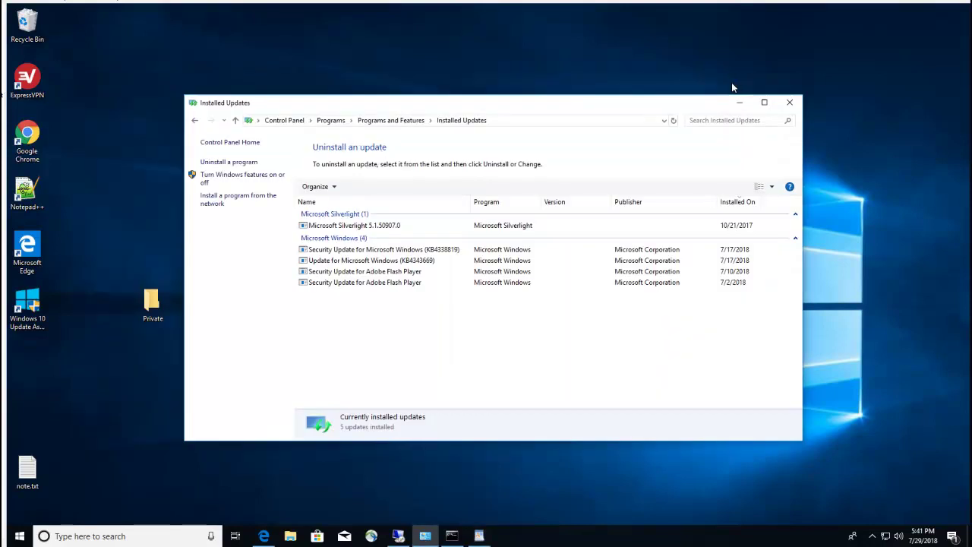
left_click(402, 122)
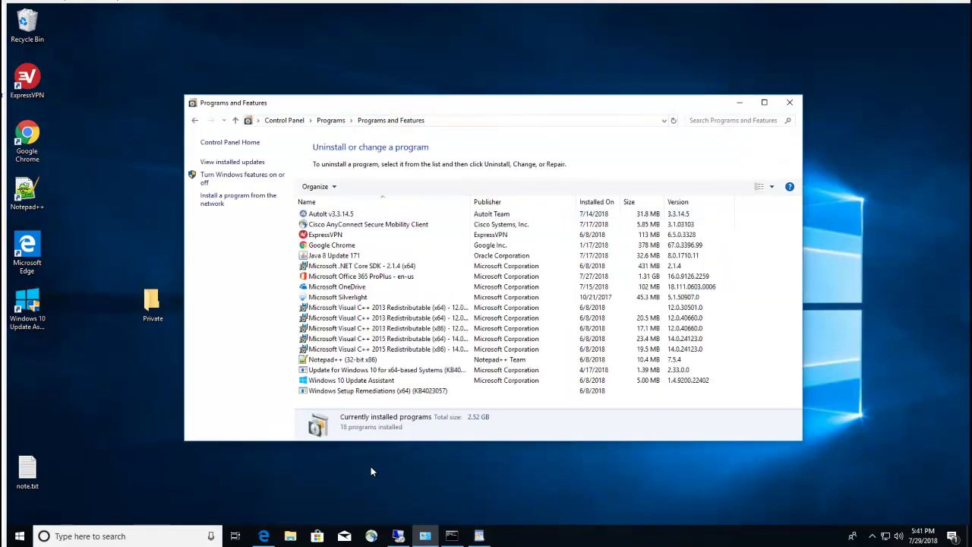
- Switch to Microsoft Edge and review the article on installing volume licensed Visio 2016 and Project 2016 with the Office Deployment Tool
left_click(283, 522)
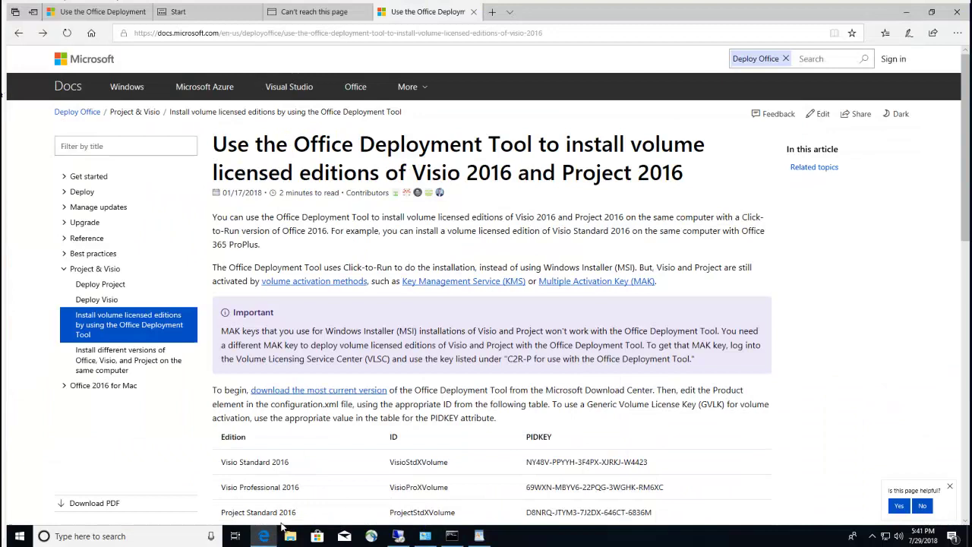
scroll(497, 314, "down", 3)
scroll(379, 230, "up", 3)
left_click(550, 33)
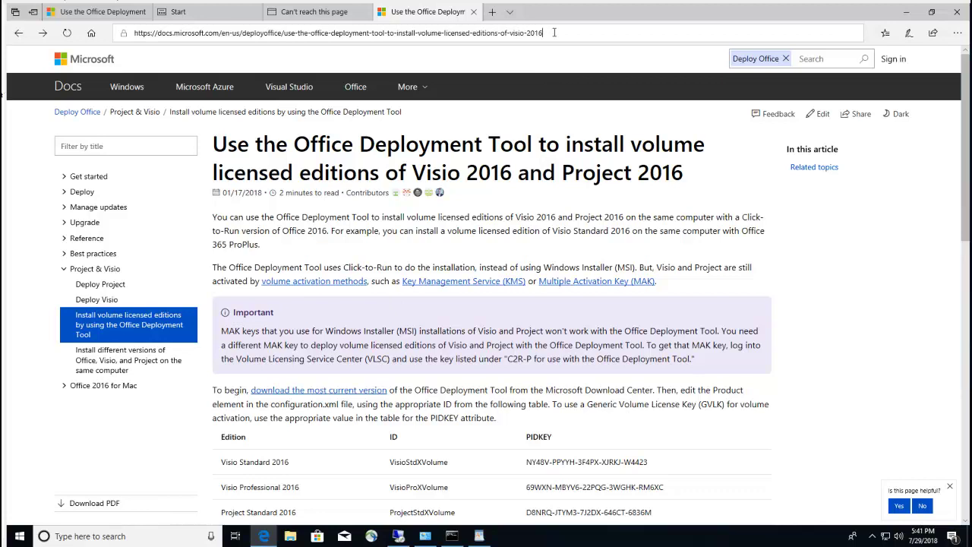
- Download the most current English Office Deployment Tool linked in the article, save it, and open its download folder
left_click(331, 394)
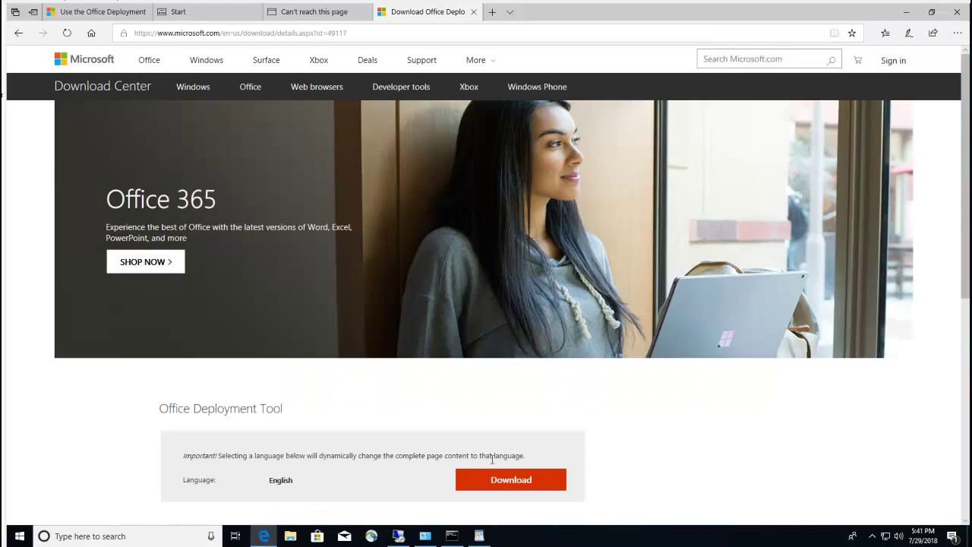
left_click(512, 484)
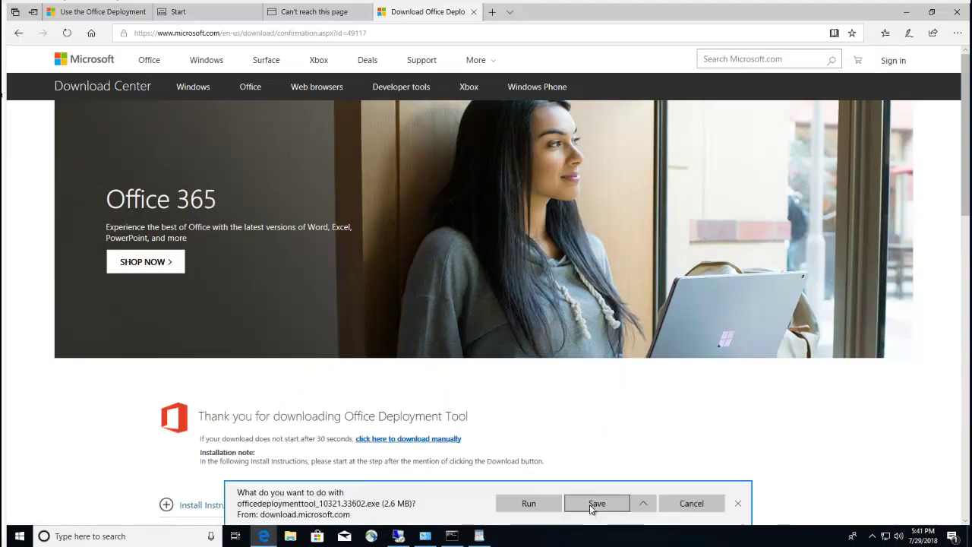
left_click(593, 505)
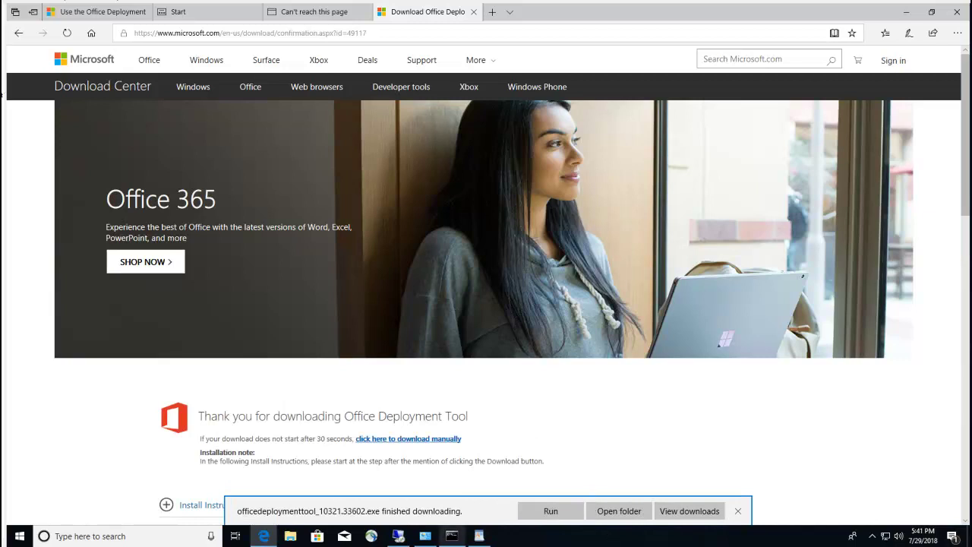
left_click(612, 514)
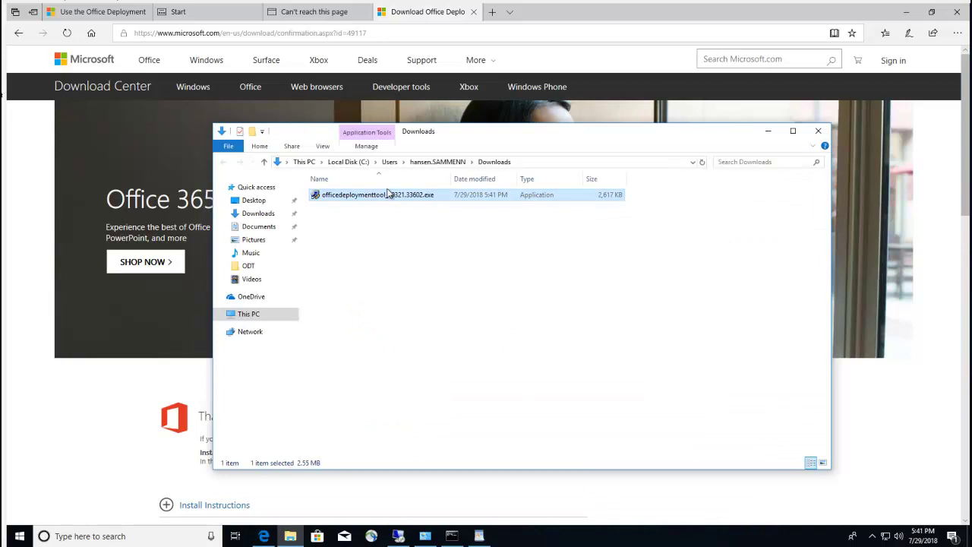
- Run officedeploymenttool_10321.33602.exe and accept the Microsoft Software License Terms
double_click(388, 198)
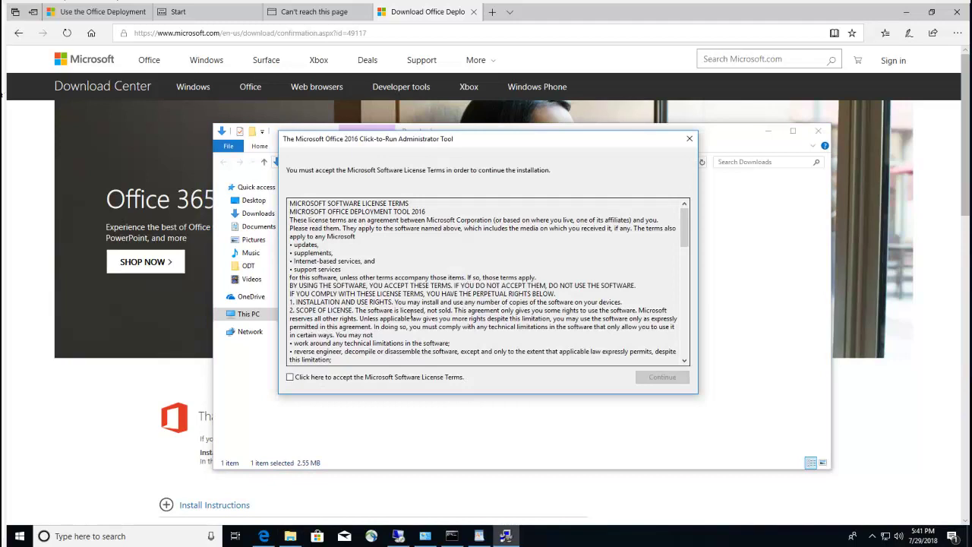
left_click(378, 378)
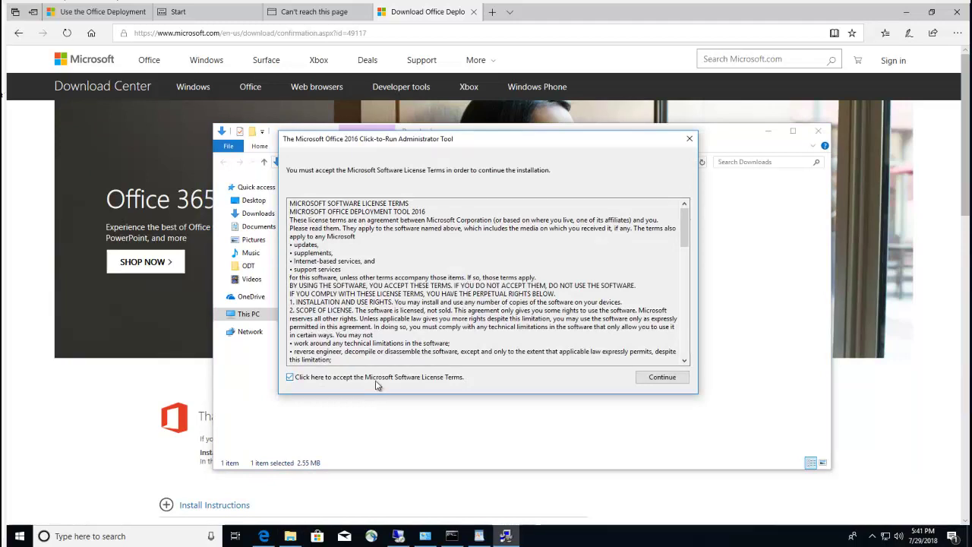
left_click(668, 380)
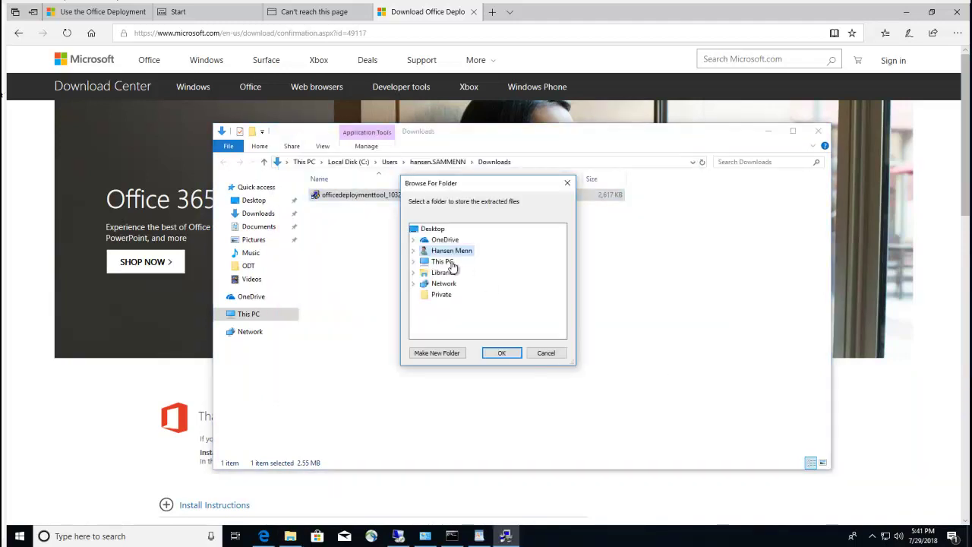
- Extract the deployment tool files into a new folder named Visio on Local Disk (C:)
left_click(413, 261)
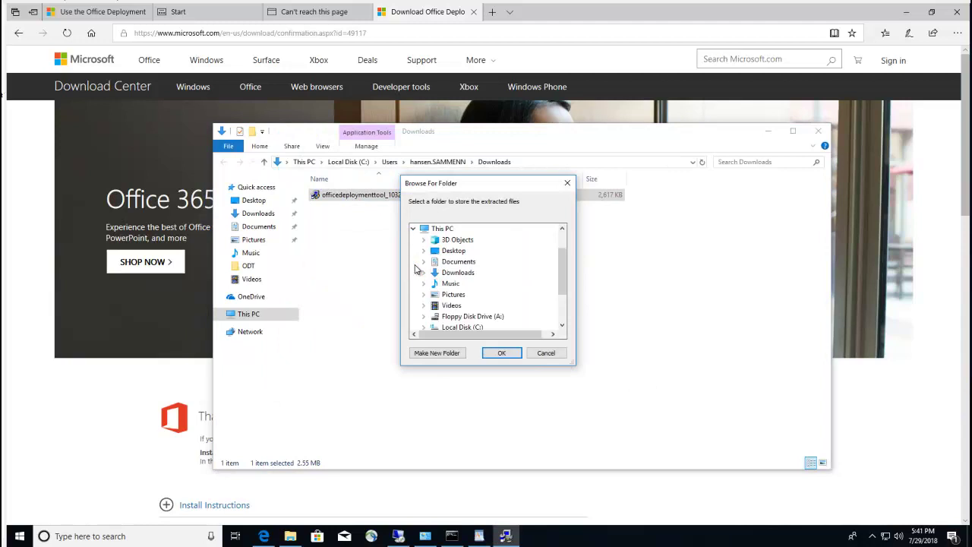
double_click(474, 326)
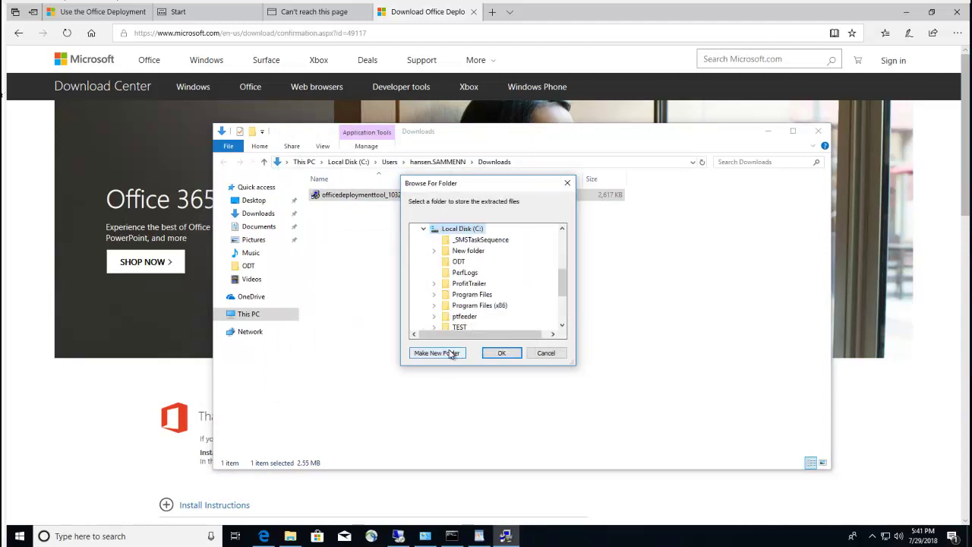
left_click(450, 354)
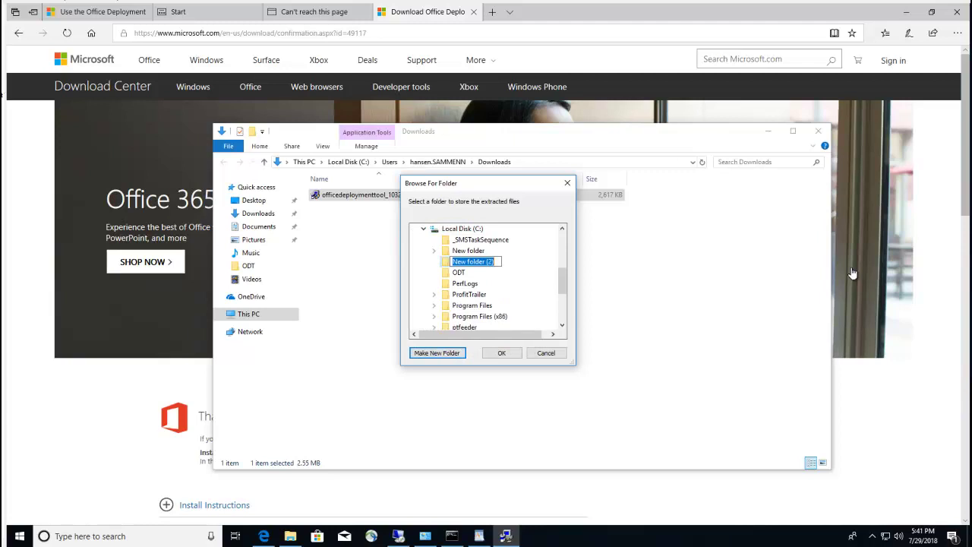
type("Visio")
key("Return")
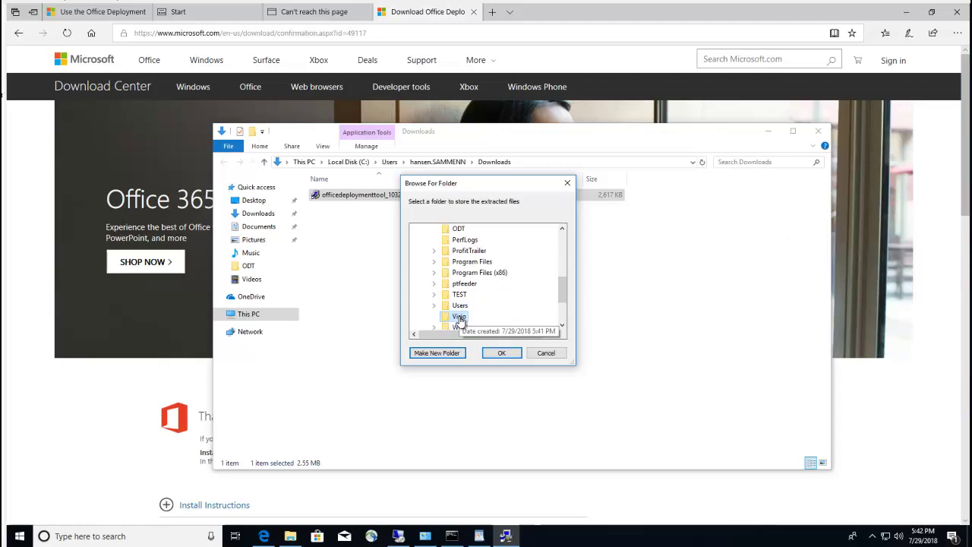
left_click(504, 354)
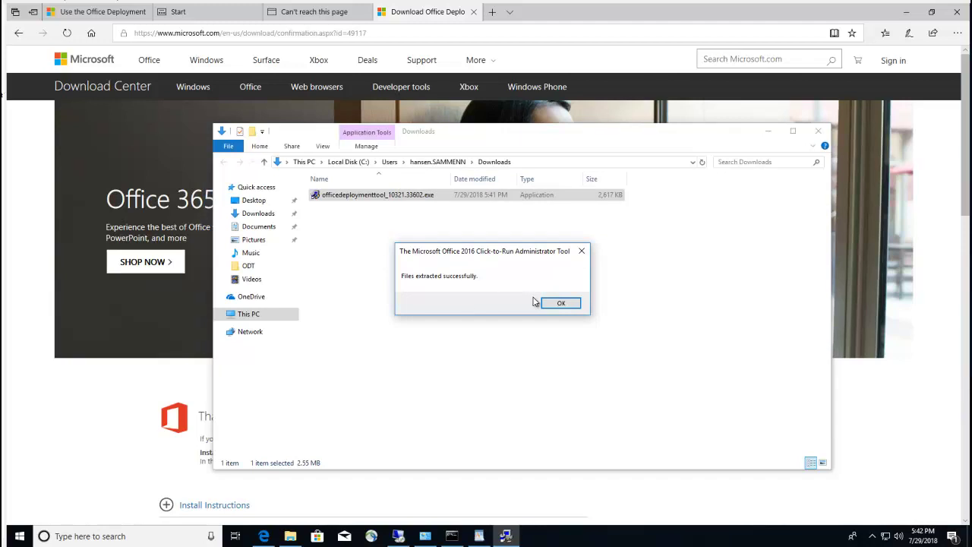
left_click(561, 303)
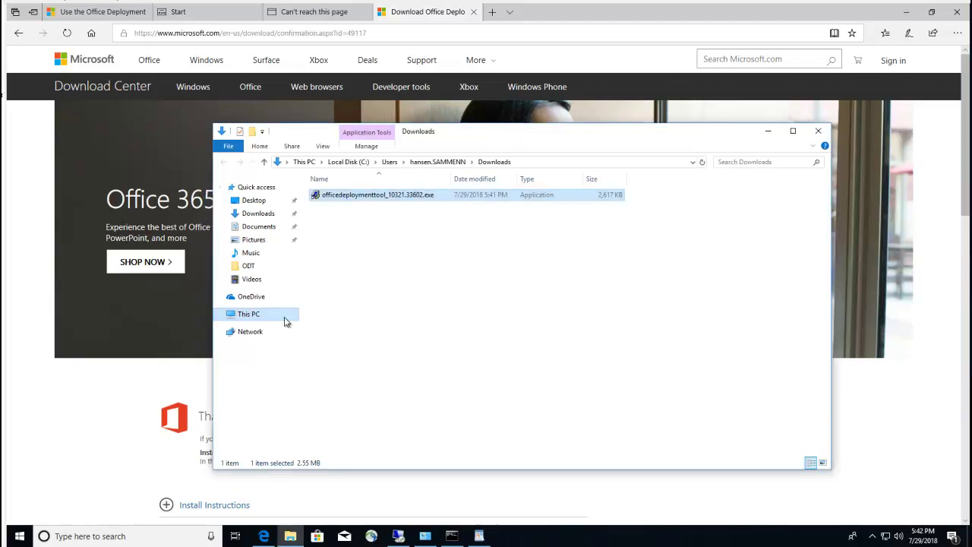
- Browse to the Visio folder on Local Disk (C:) and select the extracted setup.exe
left_click(266, 317)
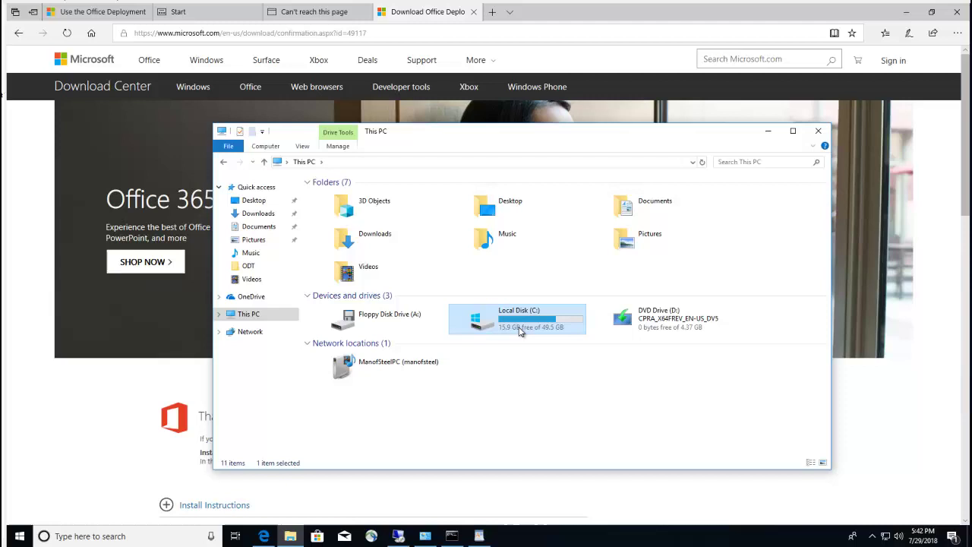
double_click(520, 332)
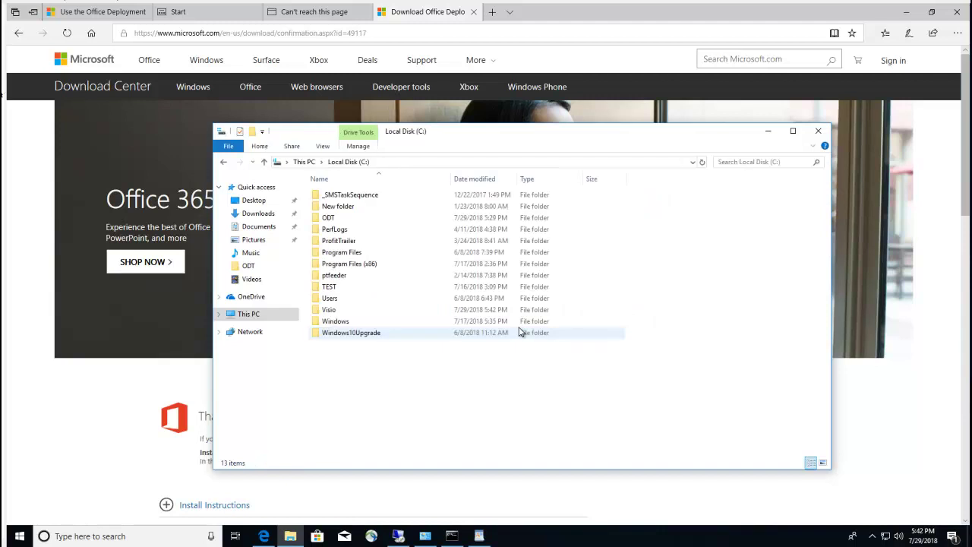
left_click(336, 312)
double_click(336, 312)
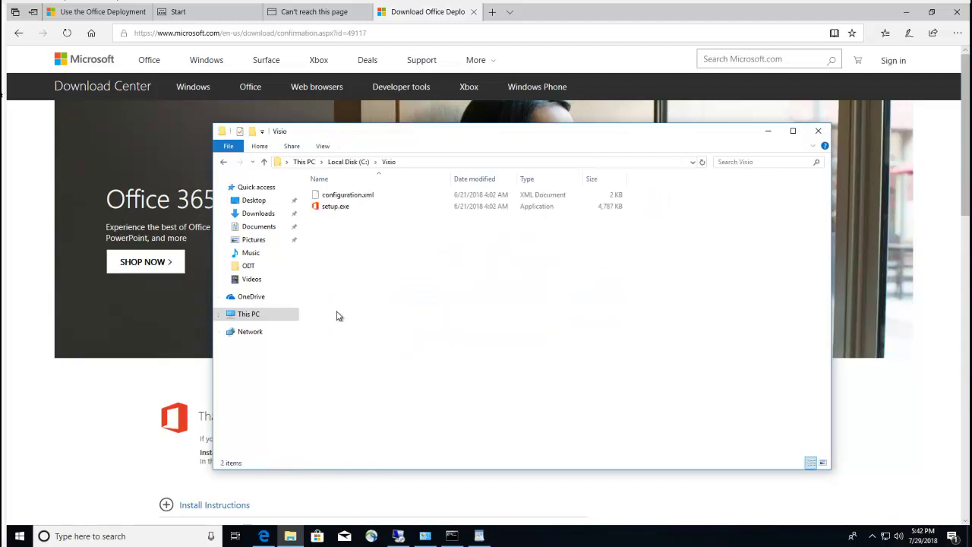
left_click(347, 210)
left_click(346, 210)
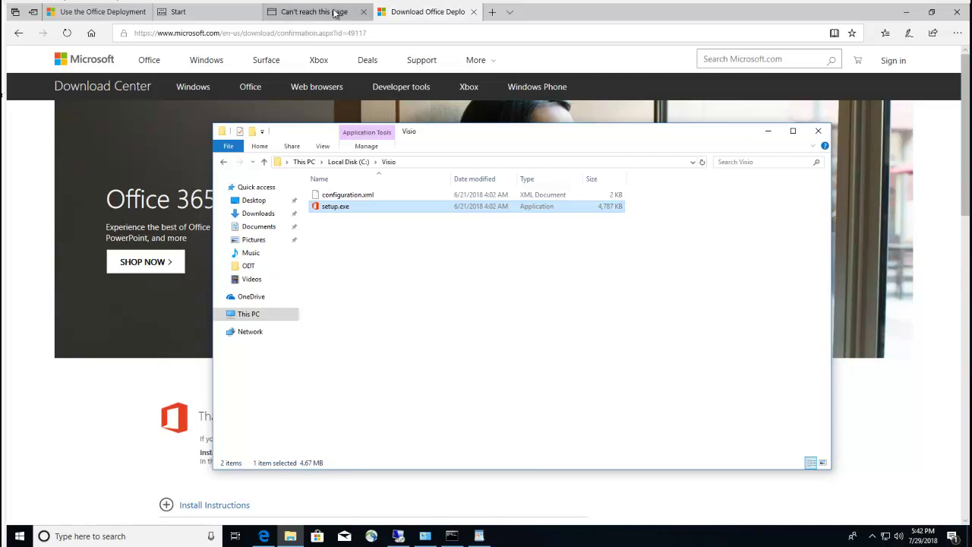
- Return to the deployment article in Edge and copy the complete example configuration.xml code for 64-bit Visio Professional 2016
left_click(411, 15)
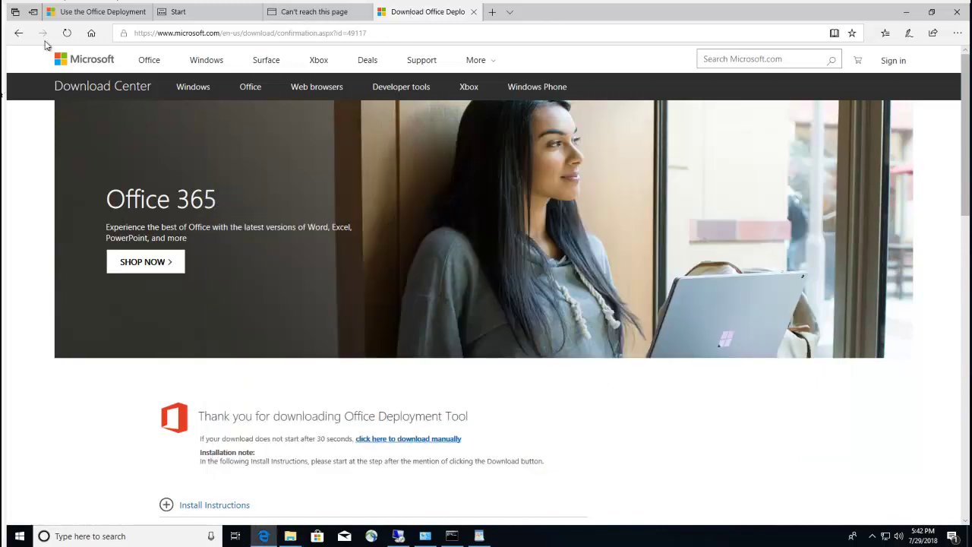
left_click(17, 35)
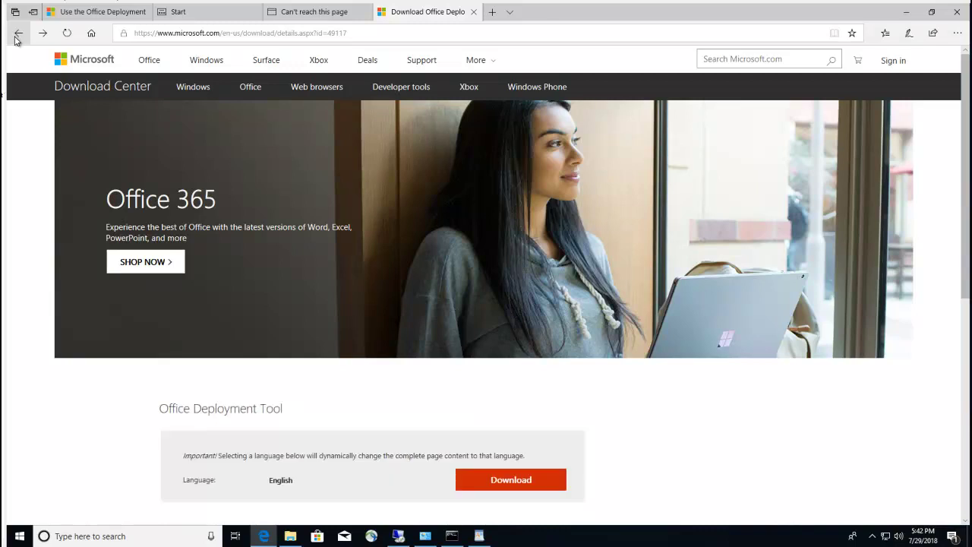
left_click(17, 35)
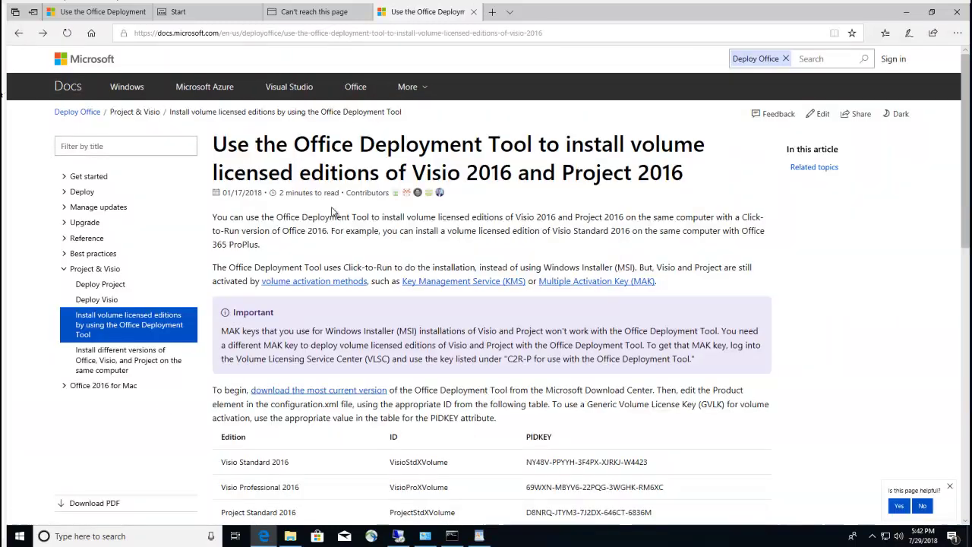
scroll(484, 306, "down", 3)
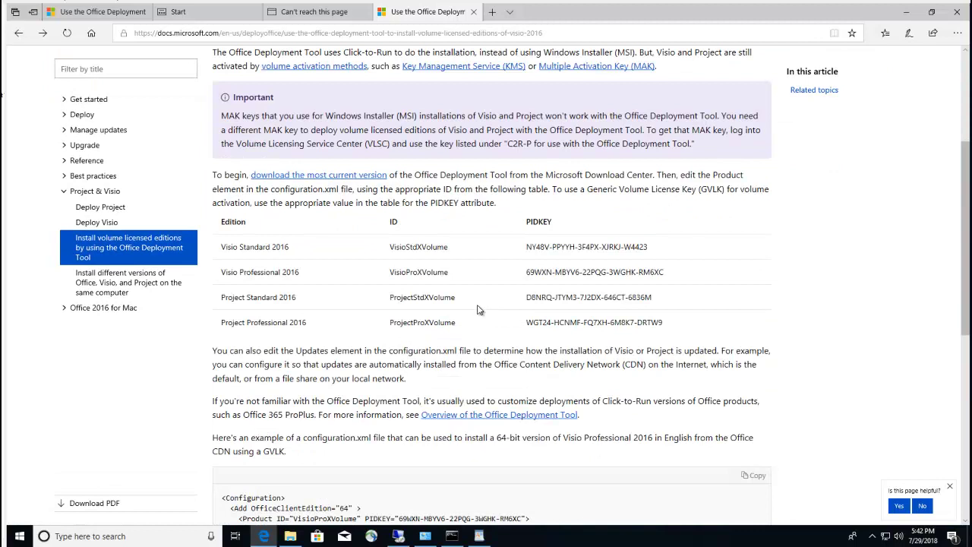
scroll(478, 309, "down", 1)
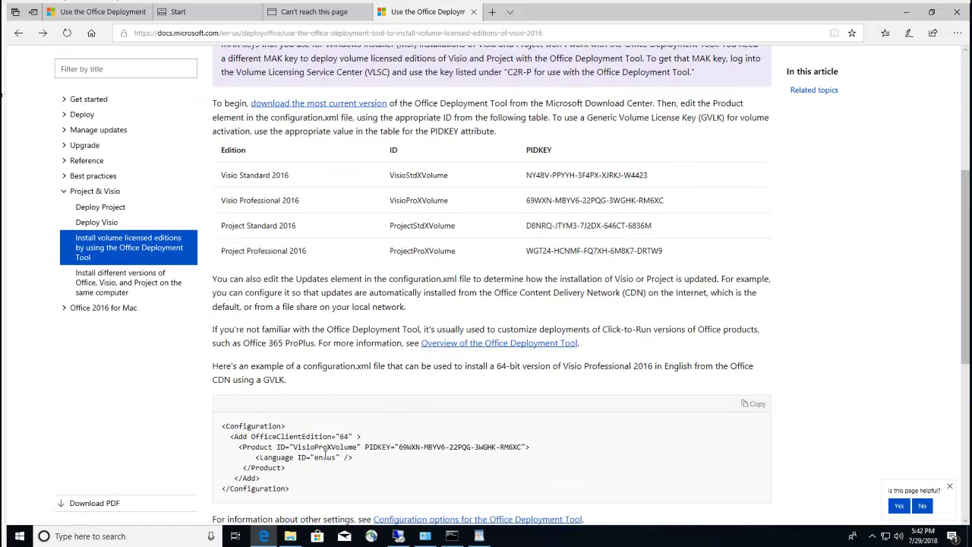
scroll(326, 455, "down", 1)
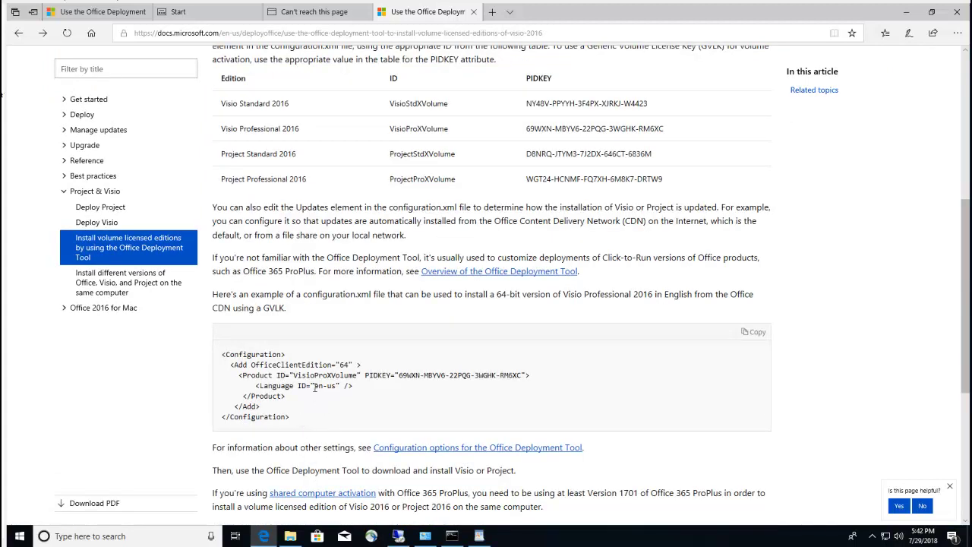
left_click_drag(299, 419, 223, 363)
key("ctrl+c")
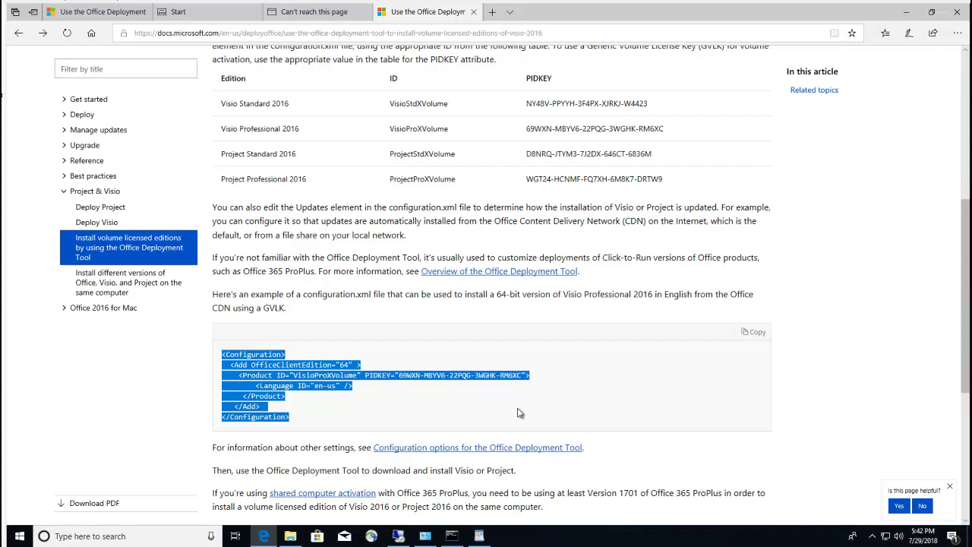
- Switch to the Visio folder in File Explorer and open configuration.xml for editing in WordPad
left_click(296, 536)
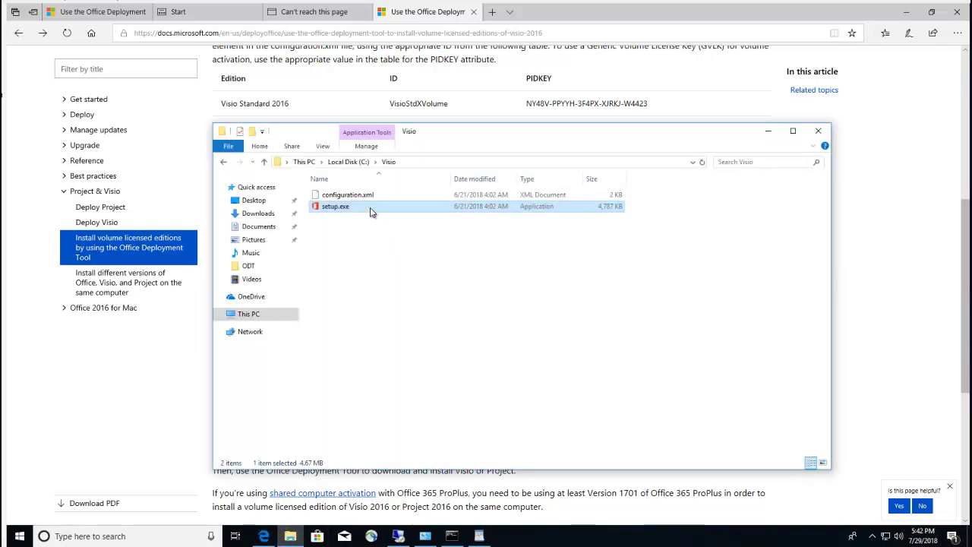
left_click(364, 197)
right_click(365, 196)
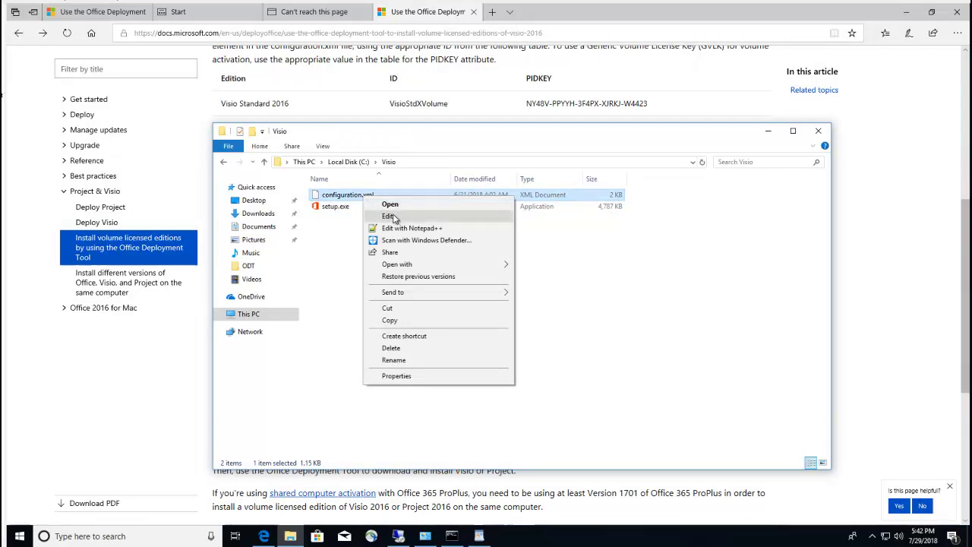
left_click(389, 217)
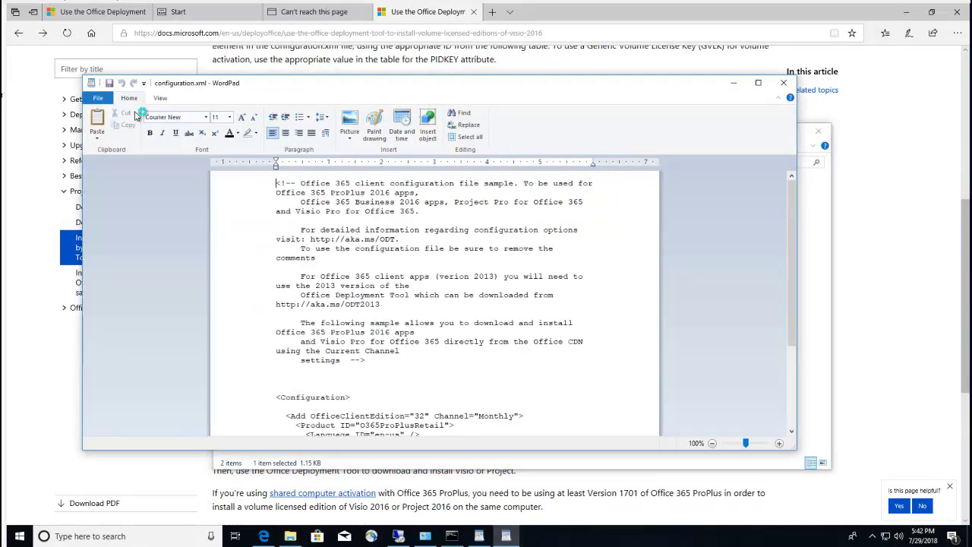
- Paste the copied configuration code with its product key into a new document and set OfficeClientEdition to "32"
left_click(99, 100)
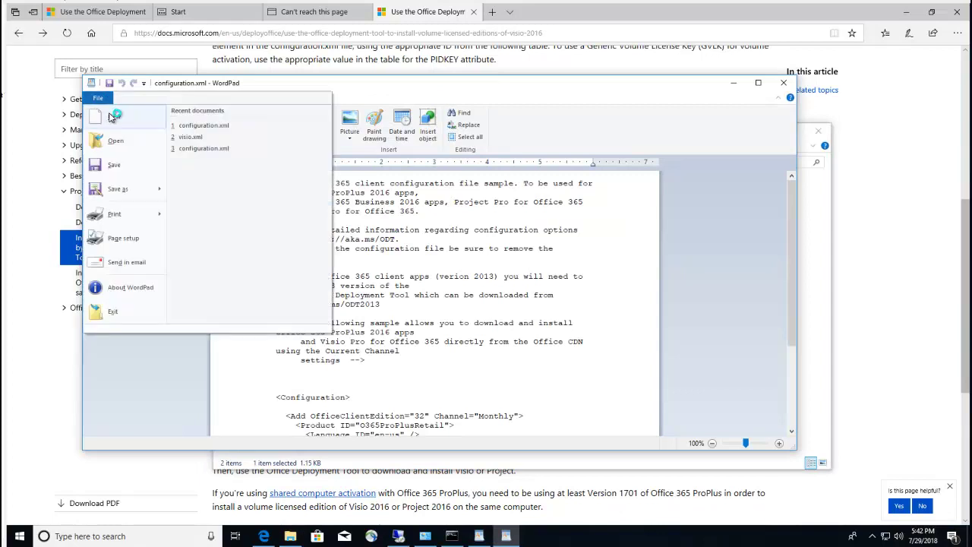
left_click(114, 116)
key("ctrl+v")
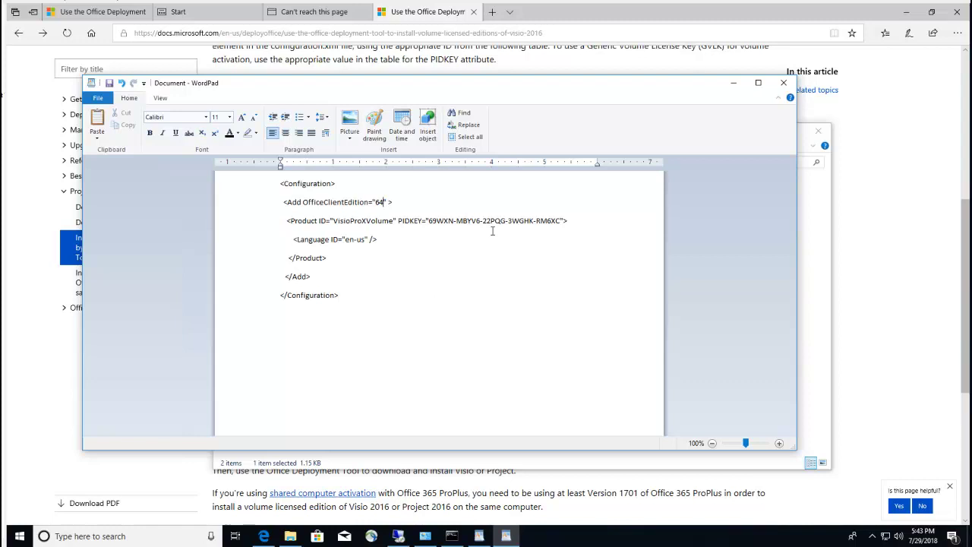
type("32")
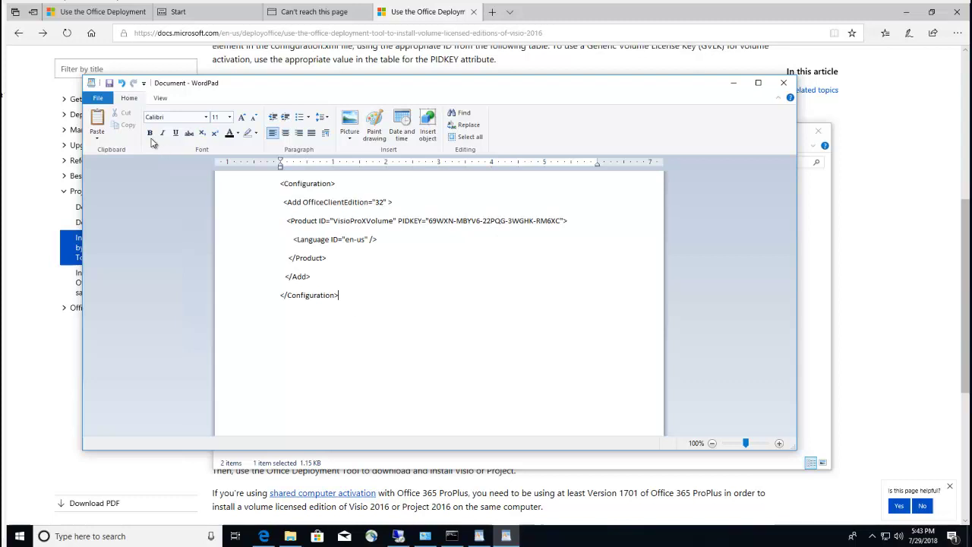
- Start saving the new document and choose the Visio folder on Local Disk (C:) as its location
left_click(97, 102)
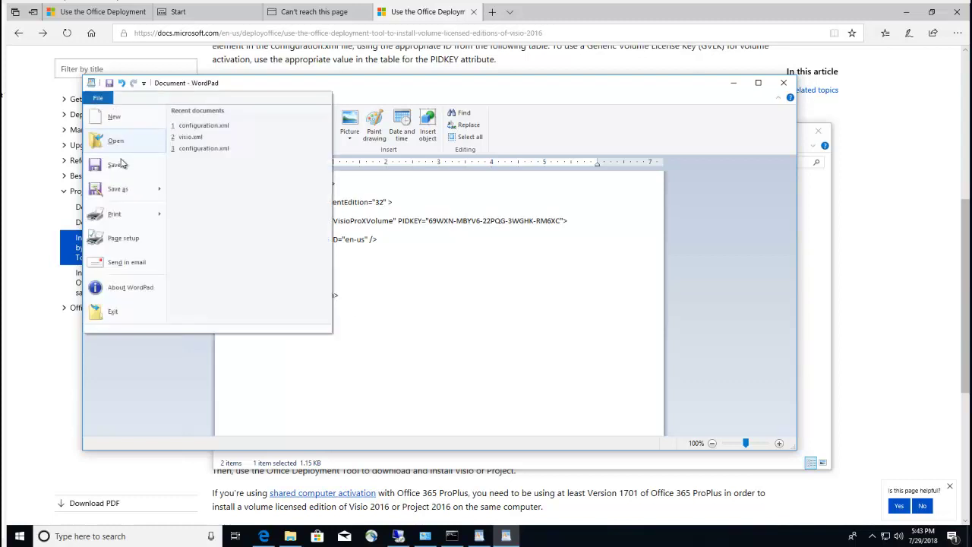
key("Escape")
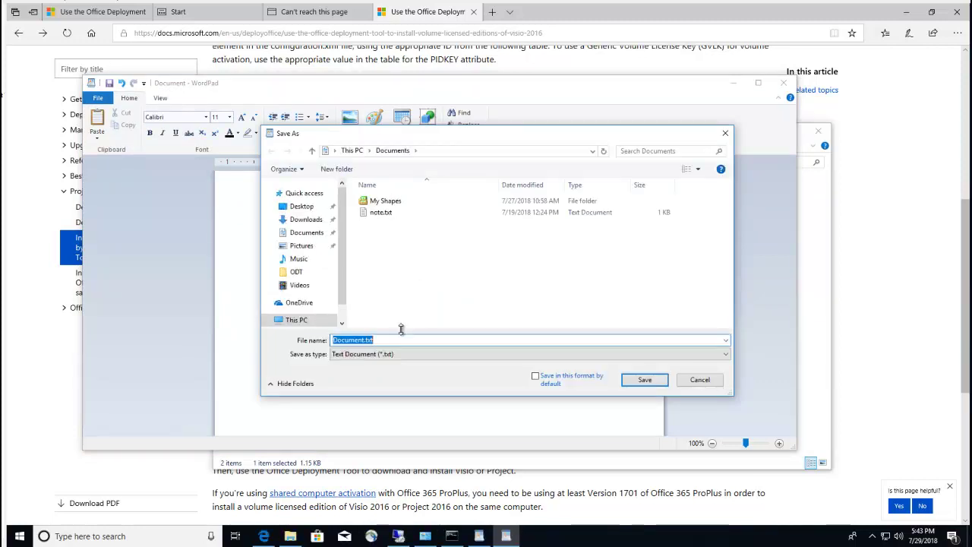
left_click(343, 314)
left_click(300, 298)
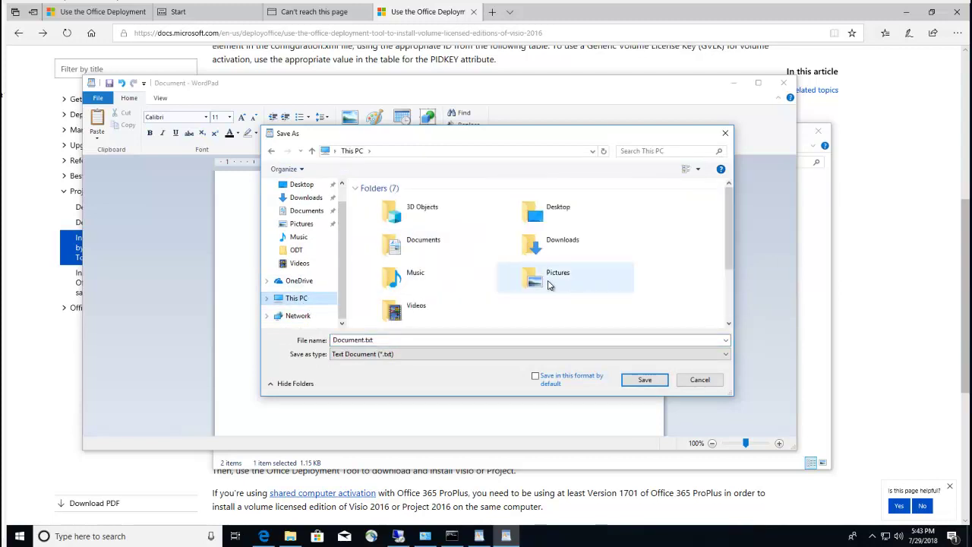
left_click(729, 292)
double_click(532, 275)
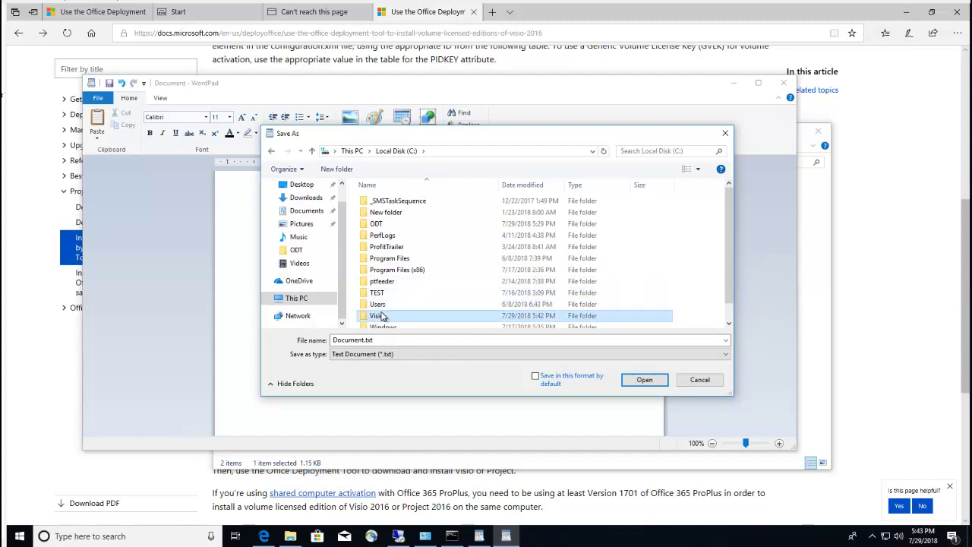
double_click(380, 315)
- Name the file visio.xml, keep the Text Document (*.txt) type, and save it
left_click(470, 356)
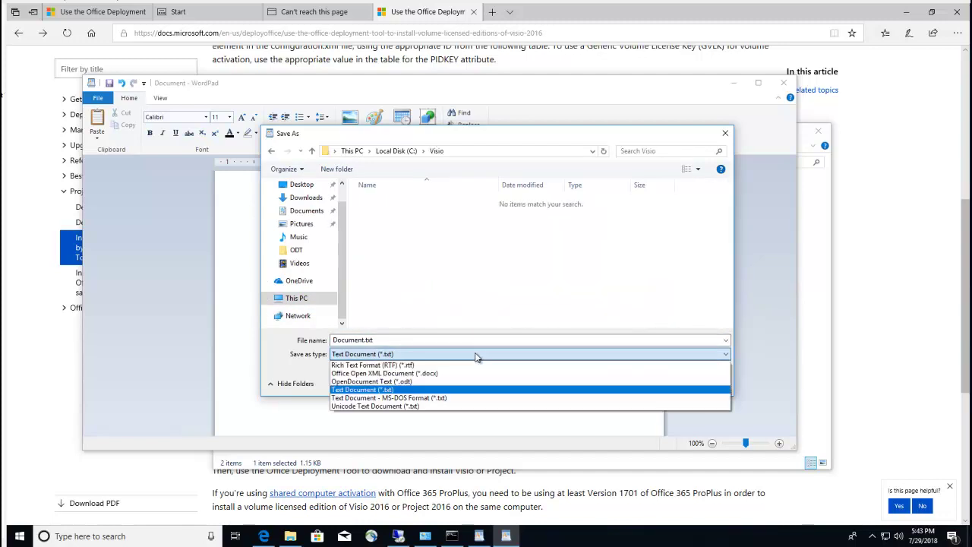
left_click(477, 357)
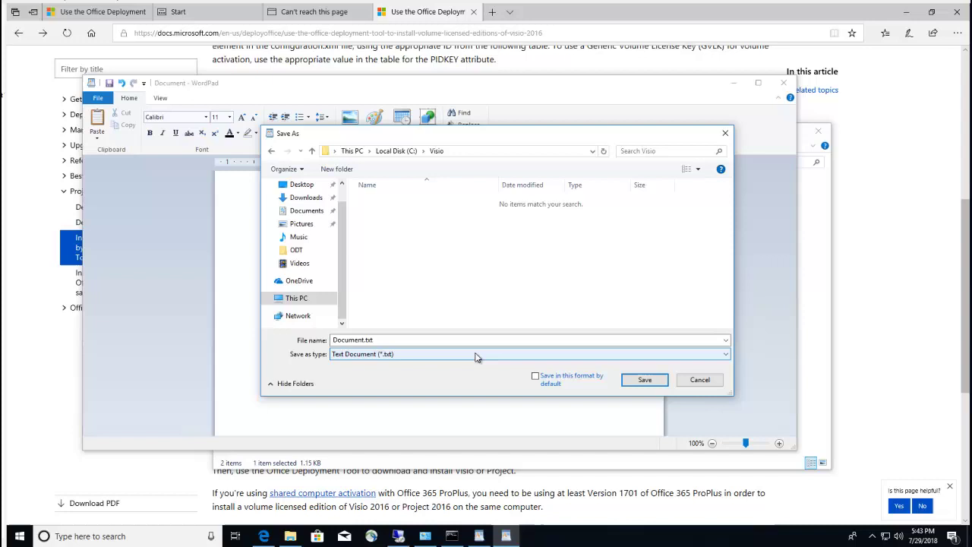
left_click(395, 340)
double_click(367, 342)
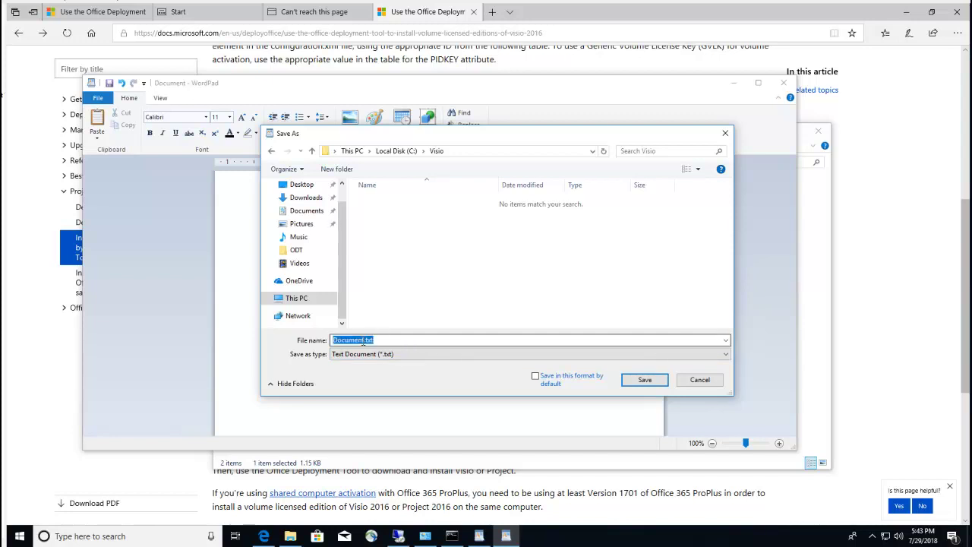
left_click(353, 342)
left_click_drag(397, 338, 167, 328)
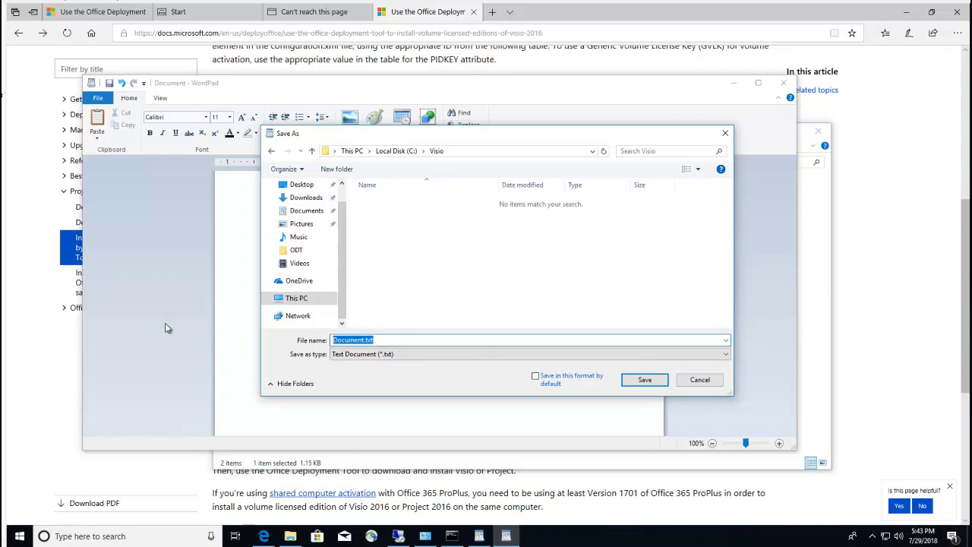
key("BackSpace")
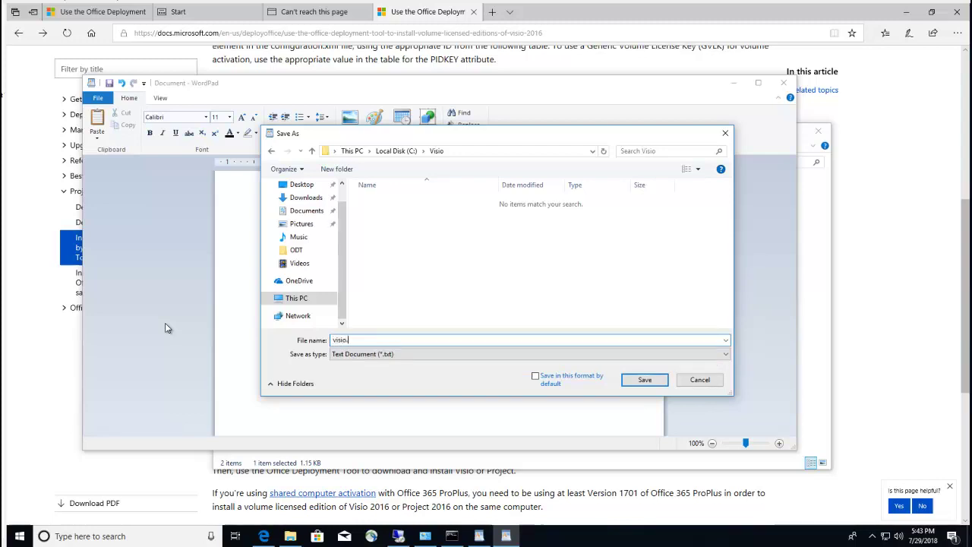
type("xml")
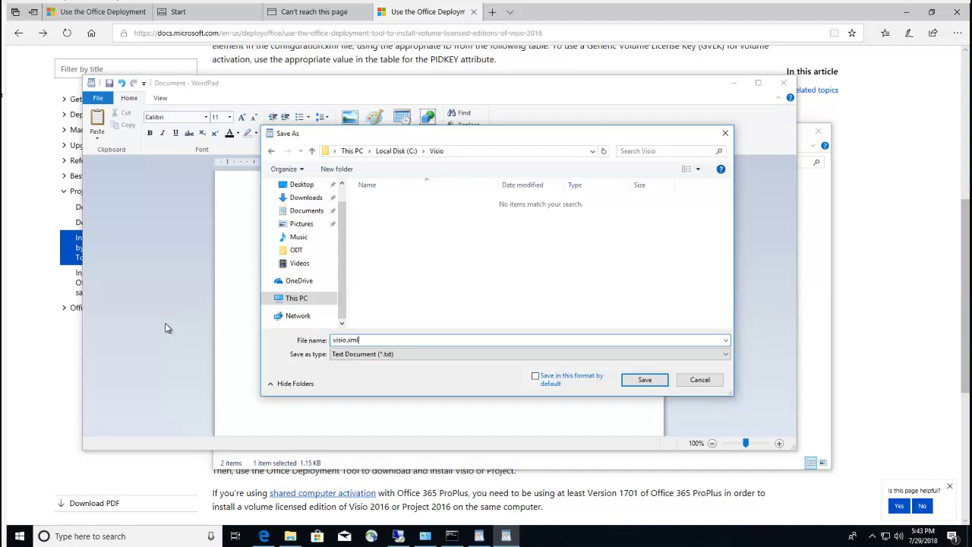
left_click(645, 383)
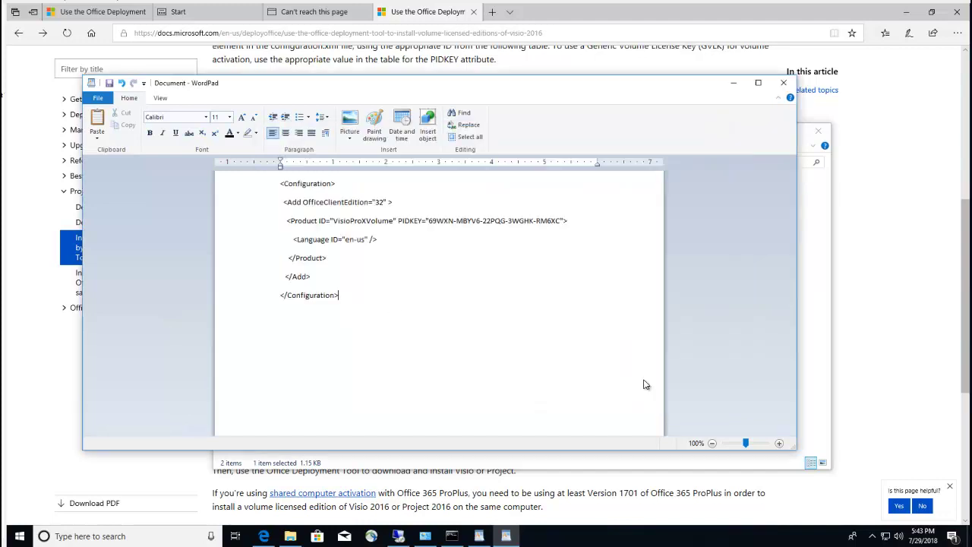
- Close WordPad and check the Visio folder for the saved visio.xml file
left_click(477, 302)
left_click(783, 88)
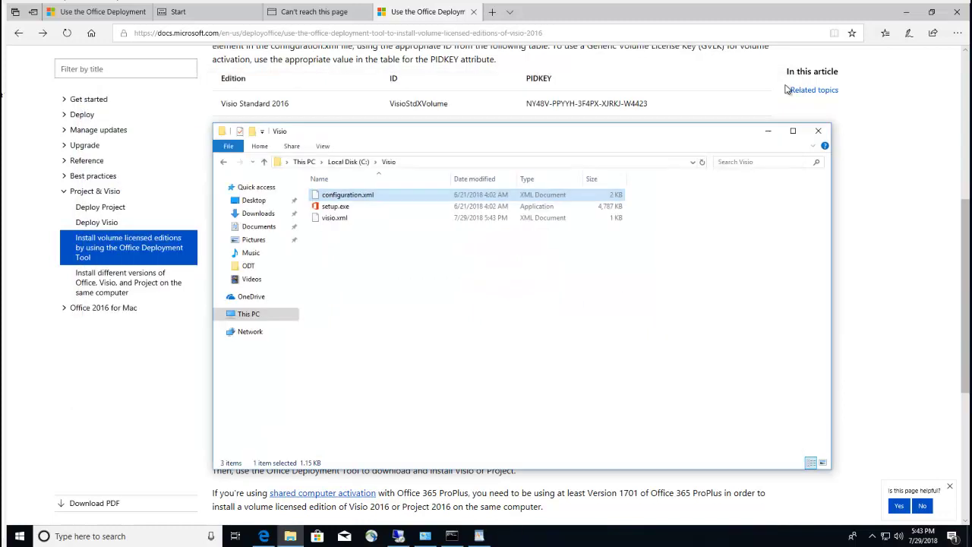
left_click(486, 377)
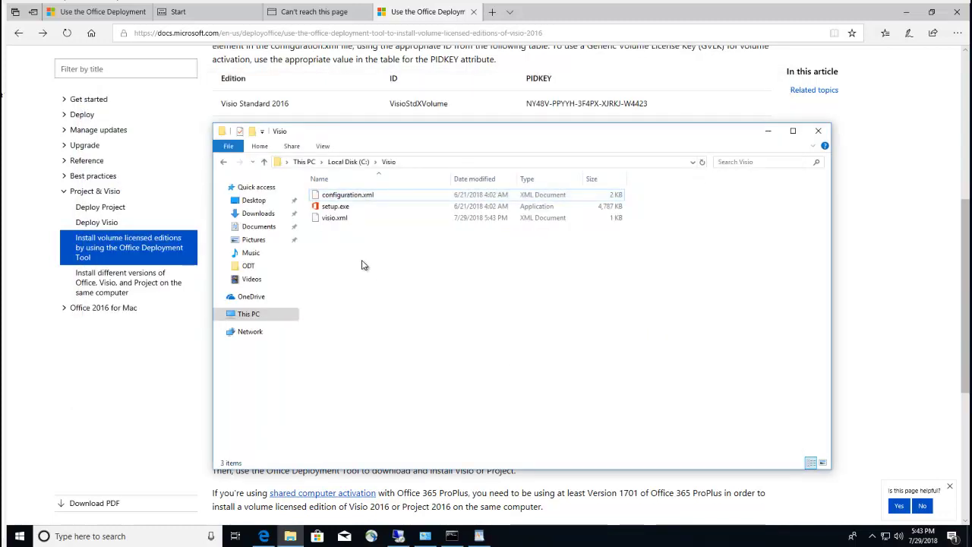
left_click(342, 220)
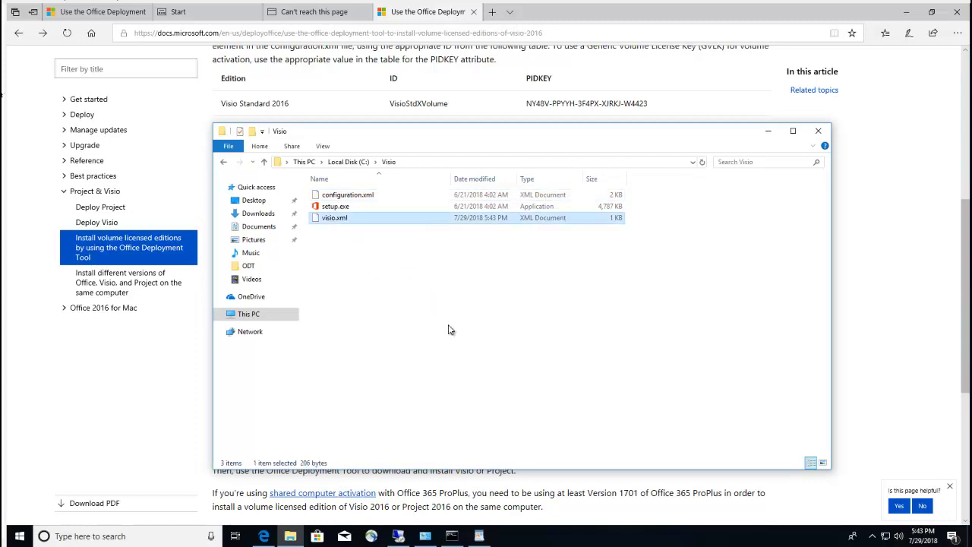
left_click(479, 350)
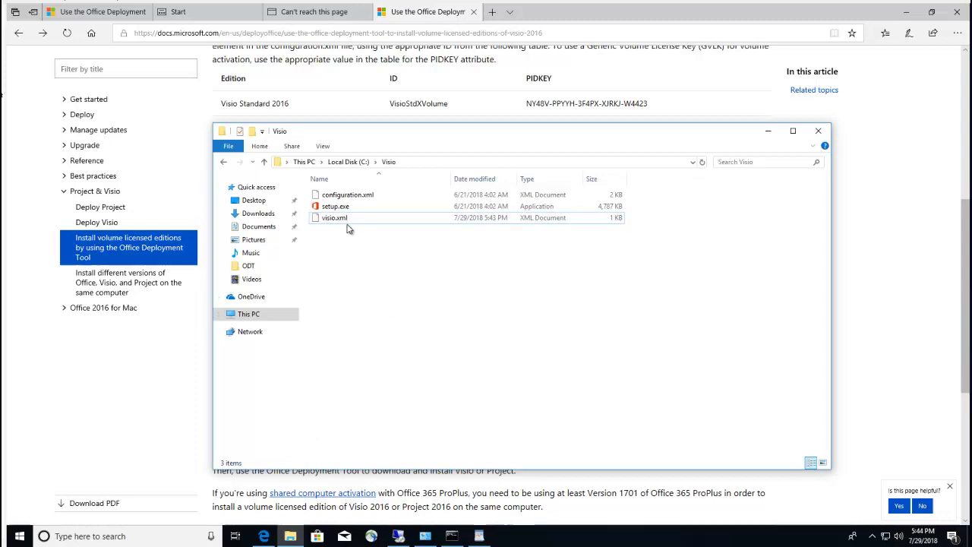
- Open a Command Prompt window by running cmd from the Run dialog
right_click(25, 537)
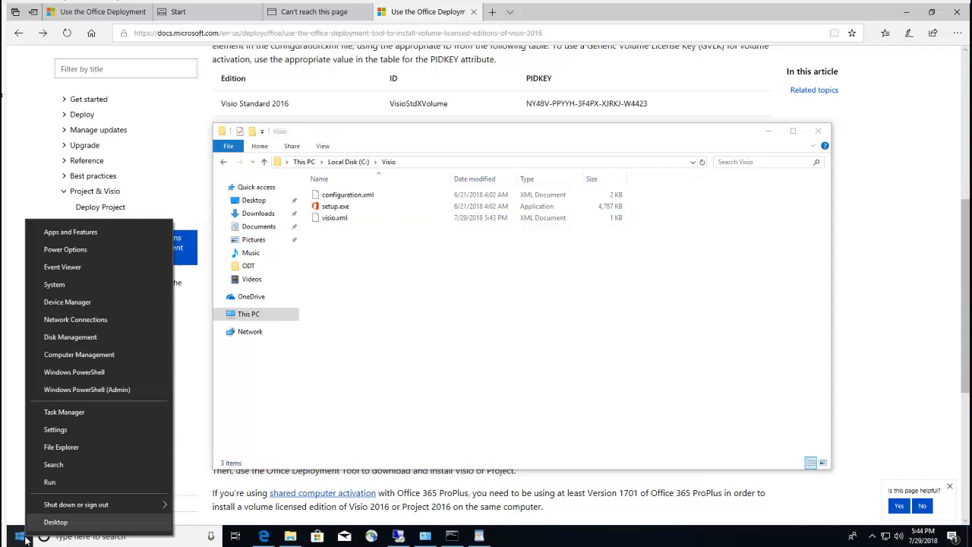
left_click(59, 486)
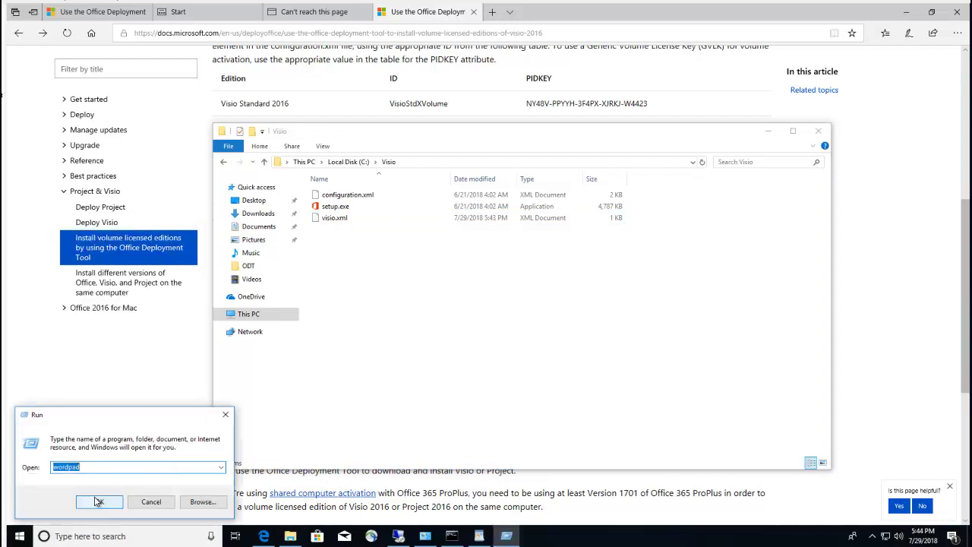
type("cmd")
left_click(97, 501)
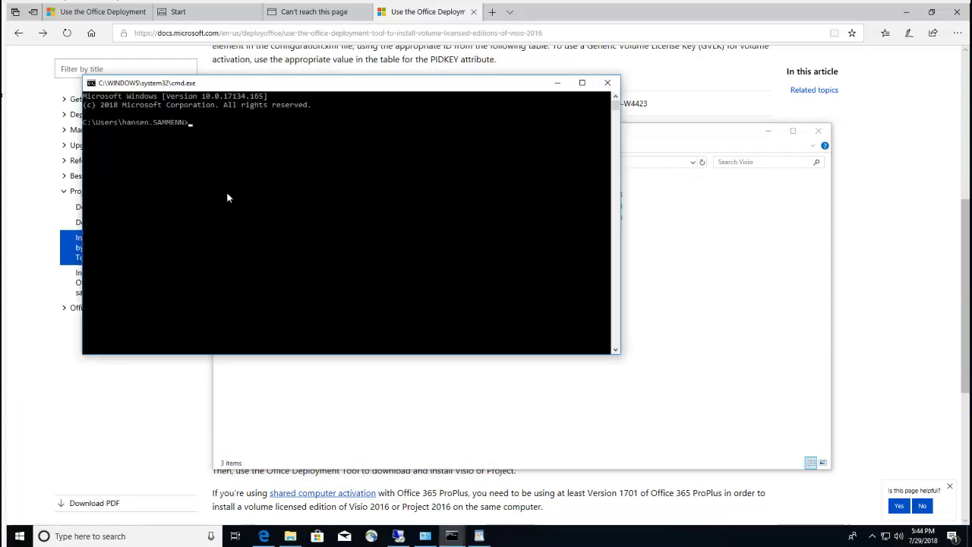
- Change the command prompt's directory to C:\Visio and list its contents with dir
type("cd")
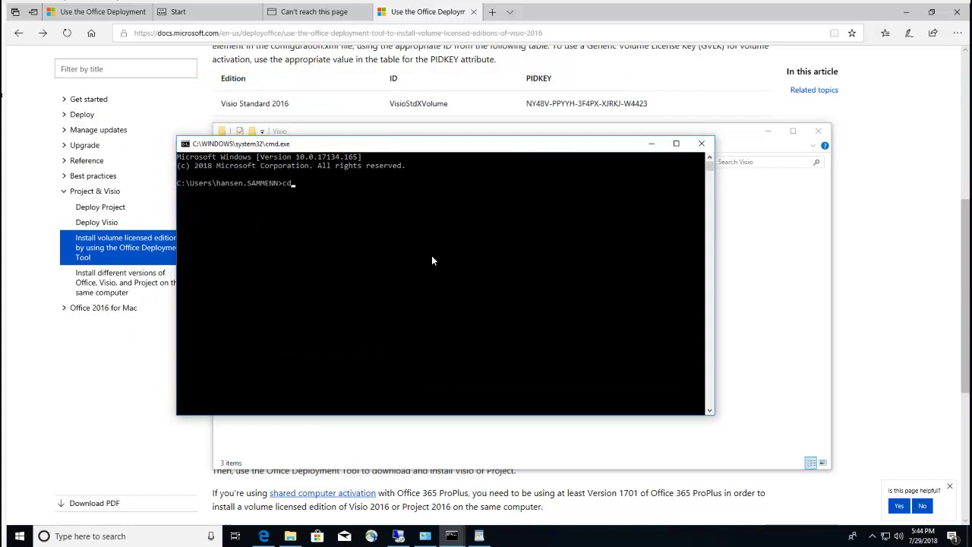
type("\\")
key("Return")
type("cd ")
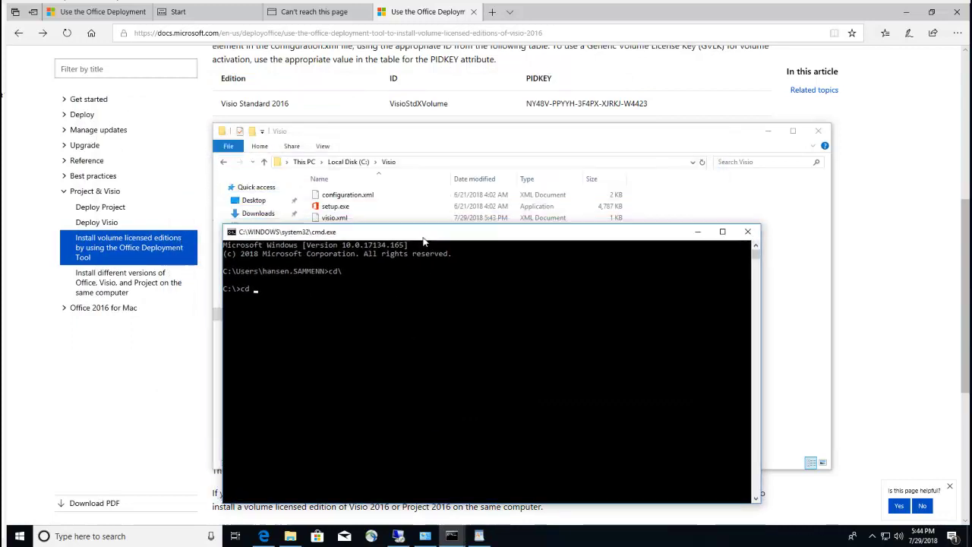
type("vi")
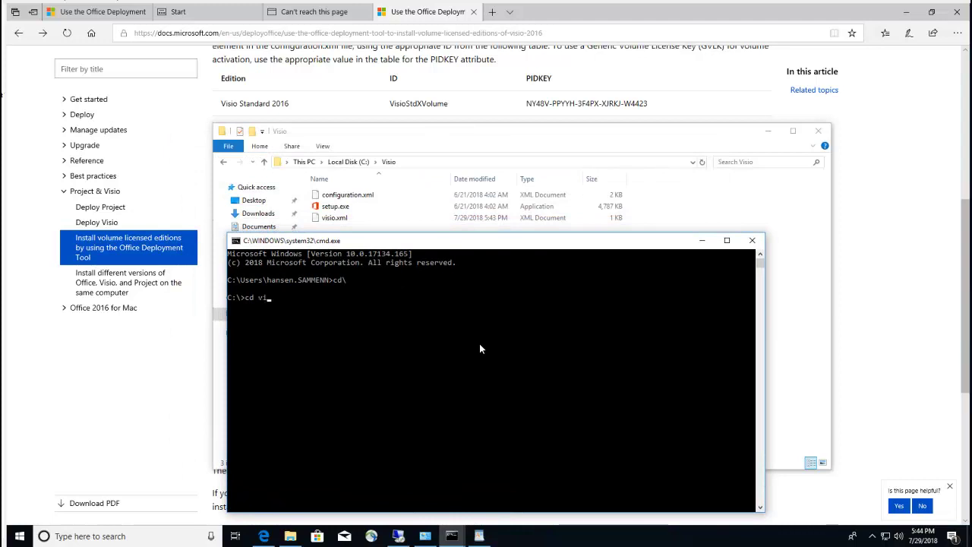
type("sio")
key("Return")
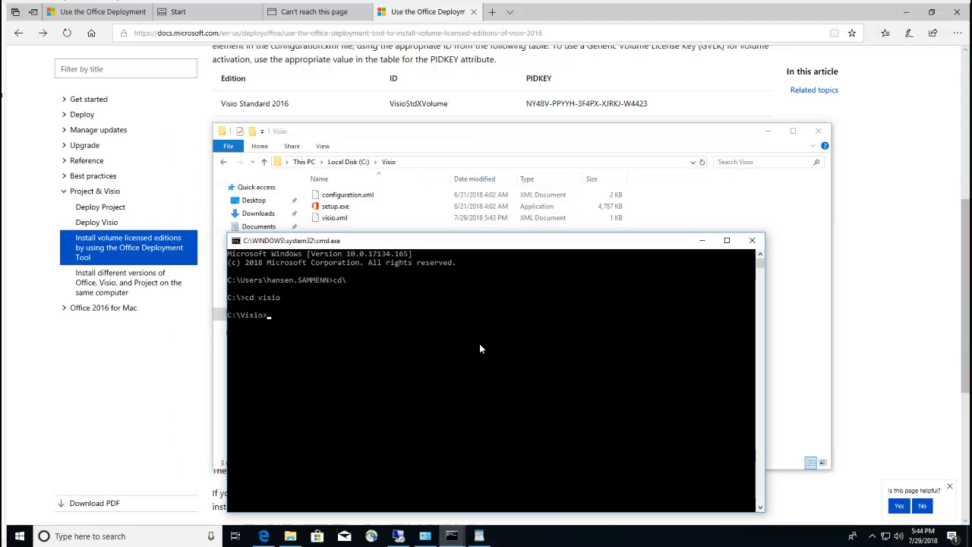
type("dir")
key("Return")
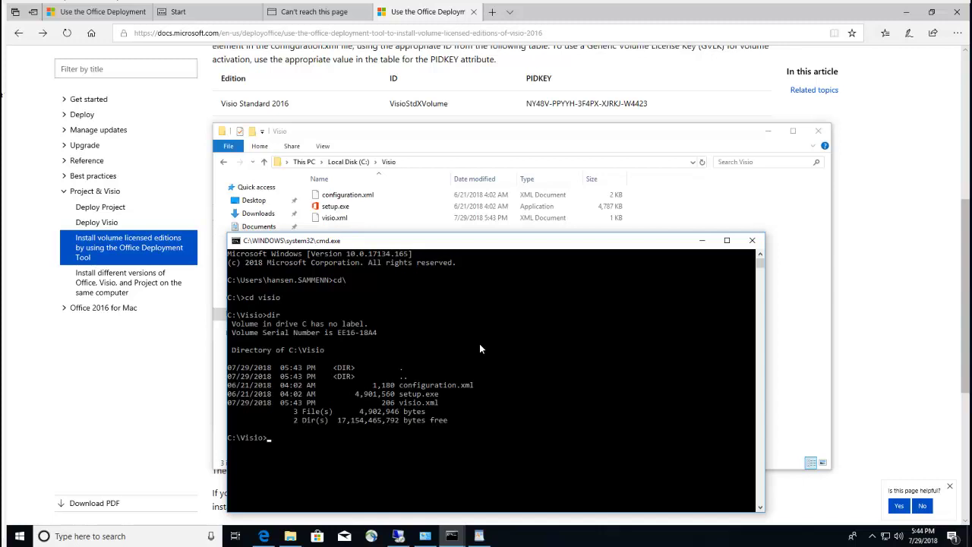
- Download the Visio installation files by running setup.exe /download visio.xml
type("setup.exe /download")
type("visio")
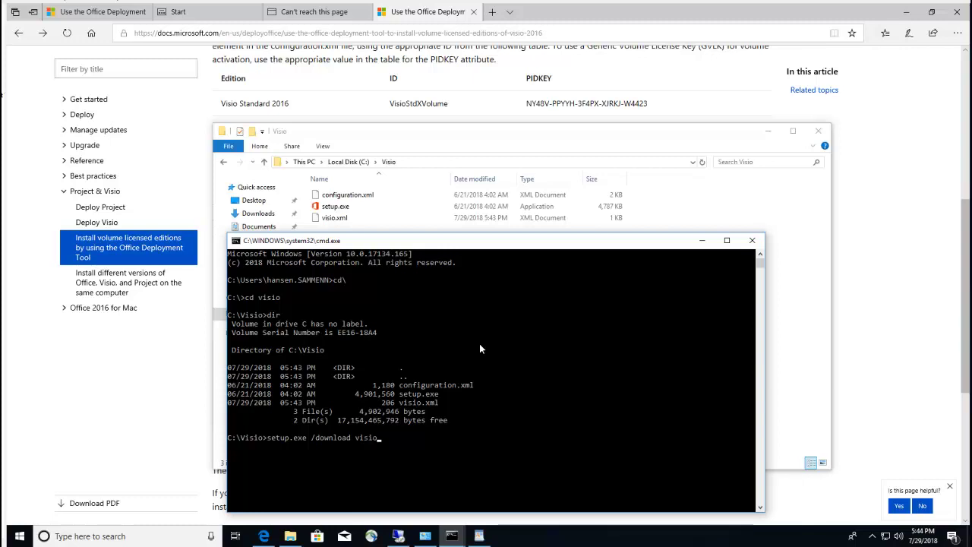
type(".xml")
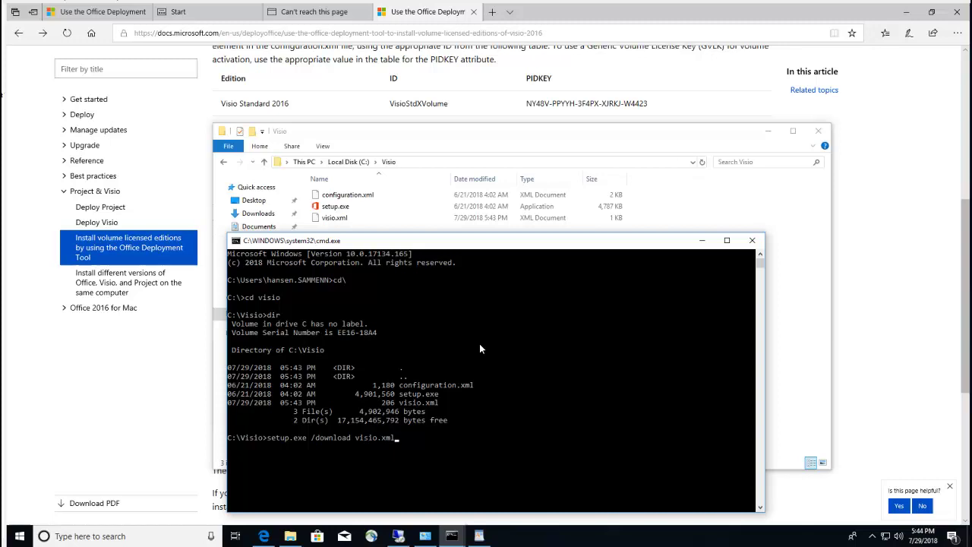
key("Return")
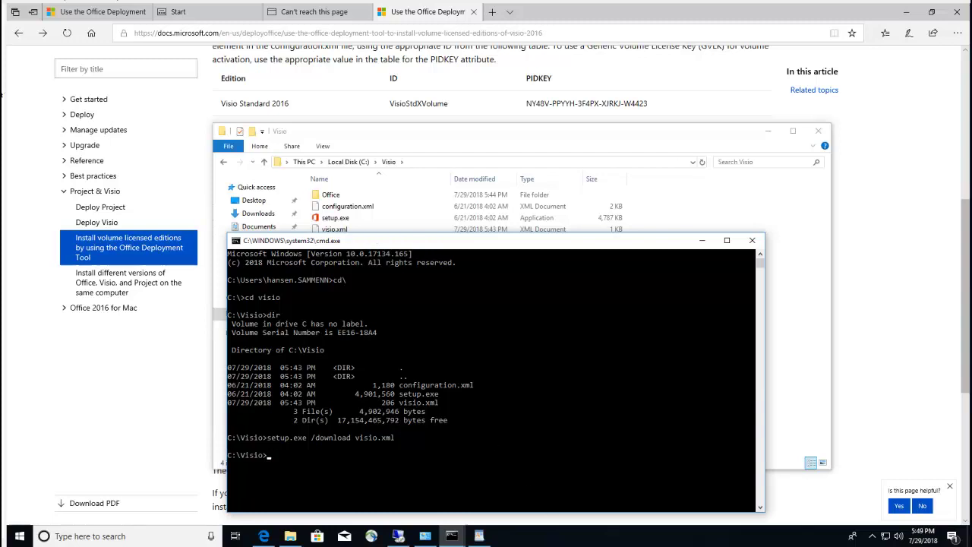
- Check the size of the downloaded Office folder in C:\Visio through its properties
left_click(555, 383)
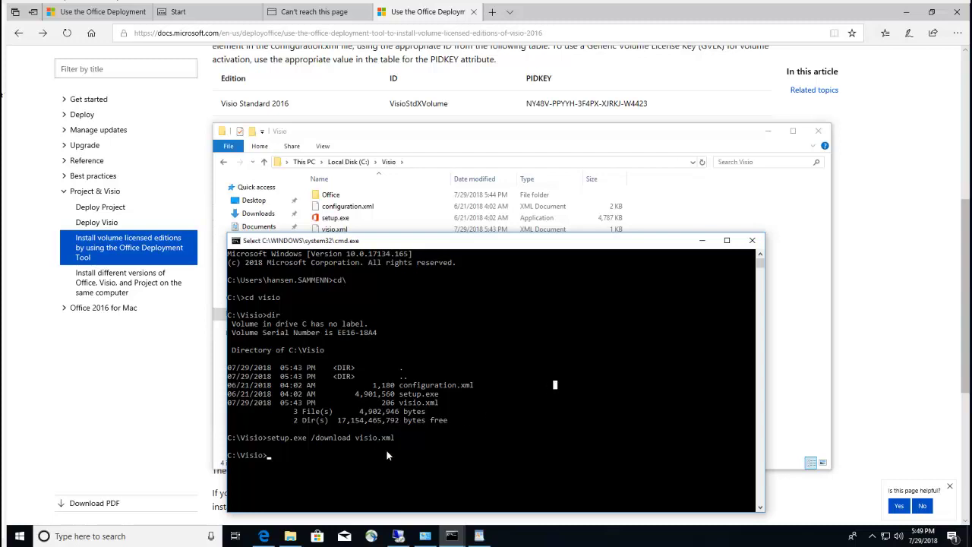
left_click(340, 196)
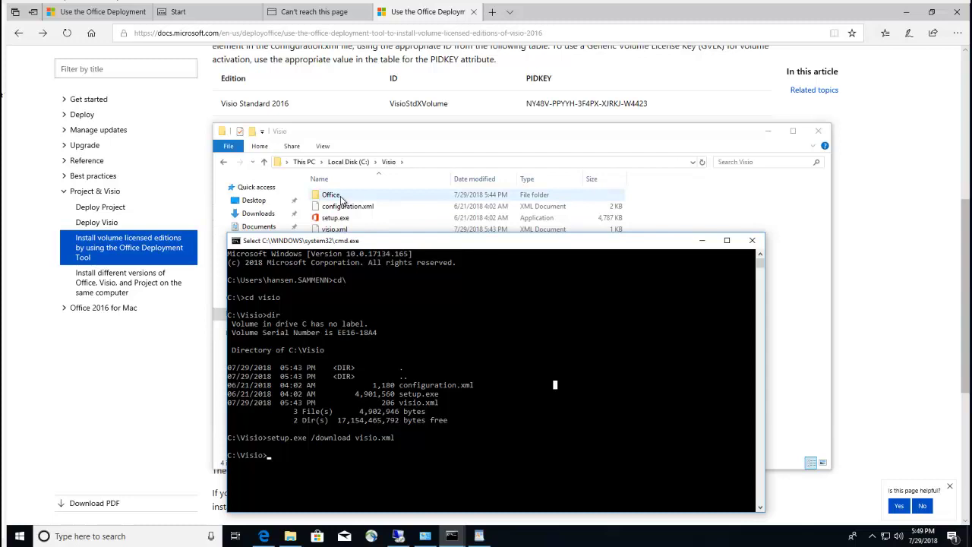
right_click(341, 199)
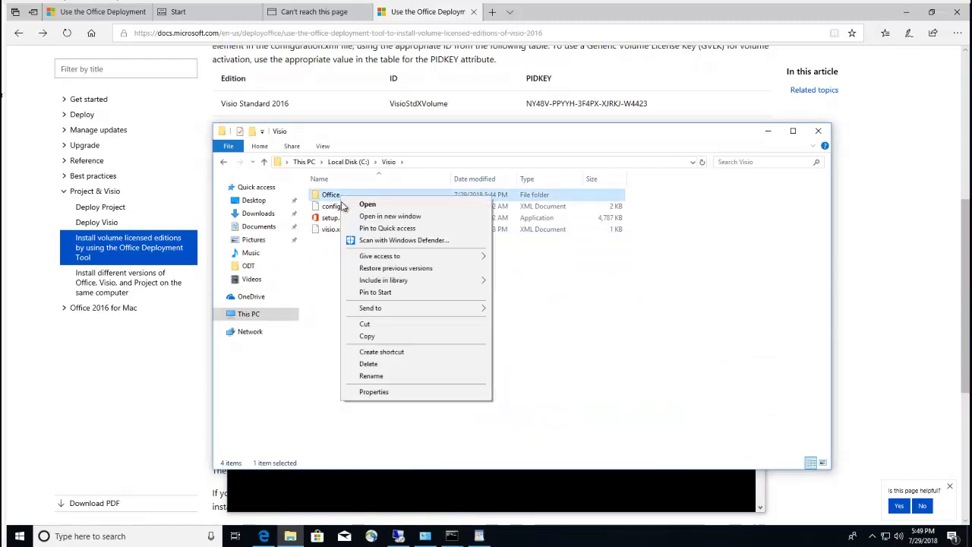
left_click(373, 392)
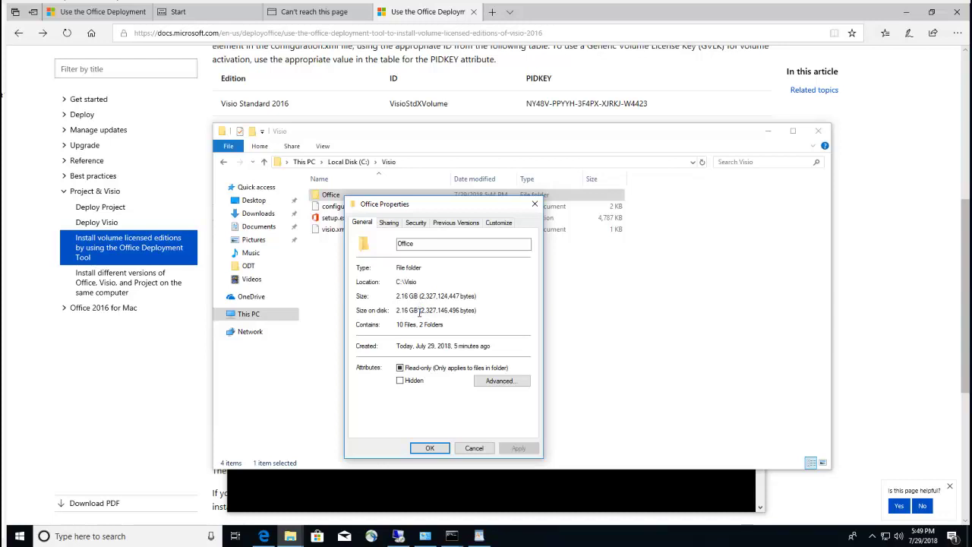
left_click(474, 448)
- Install Visio by running setup.exe /configure visio.xml at the C:\Visio command prompt
left_click(490, 486)
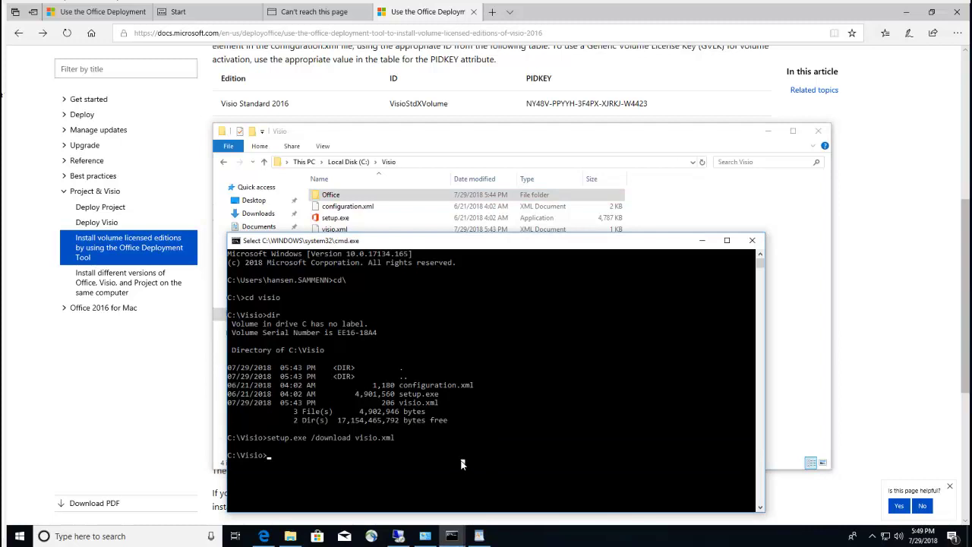
key("Up")
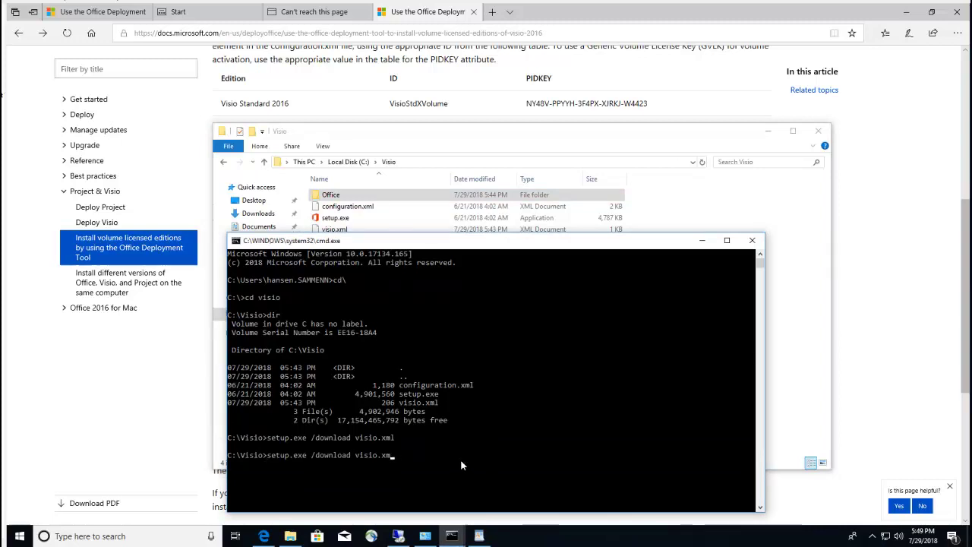
key("BackSpace")
key("BackSpace")
key("BackSpace")
key("BackSpace")
key("BackSpace")
key("BackSpace")
key("BackSpace")
key("BackSpace")
key("BackSpace")
key("BackSpace")
key("BackSpace")
key("BackSpace")
key("BackSpace")
key("BackSpace")
key("BackSpace")
key("BackSpace")
key("BackSpace")
key("BackSpace")
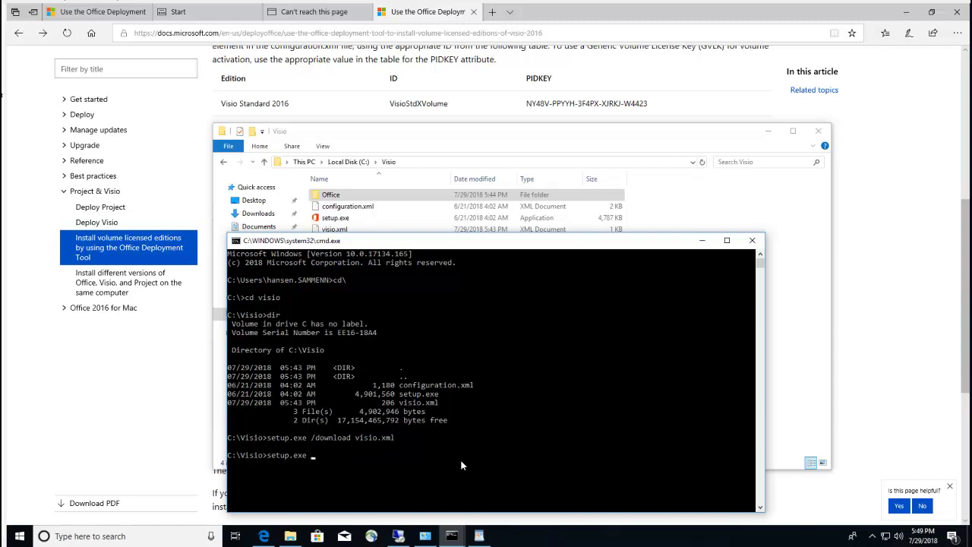
type("configre")
key("BackSpace")
key("BackSpace")
key("BackSpace")
key("BackSpace")
key("BackSpace")
type("igure visio.xml")
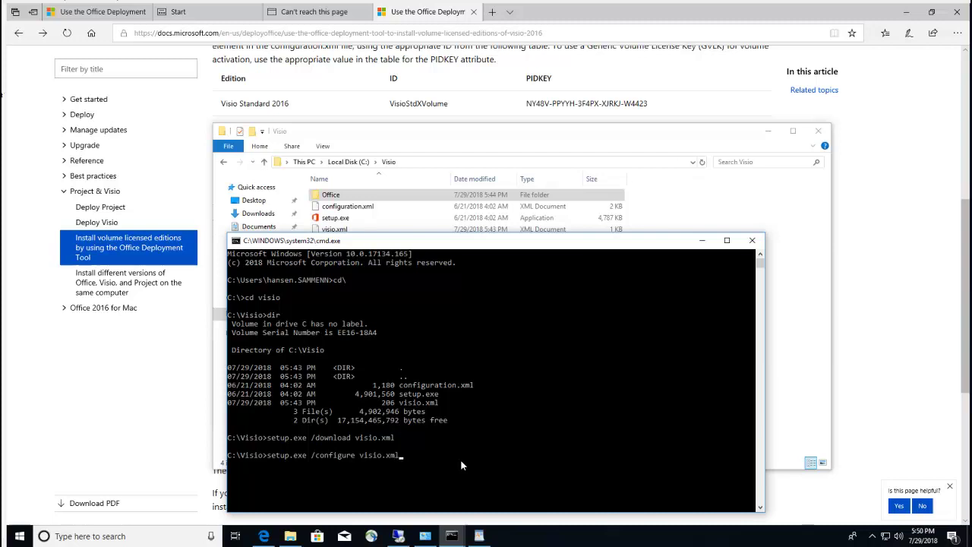
key("Return")
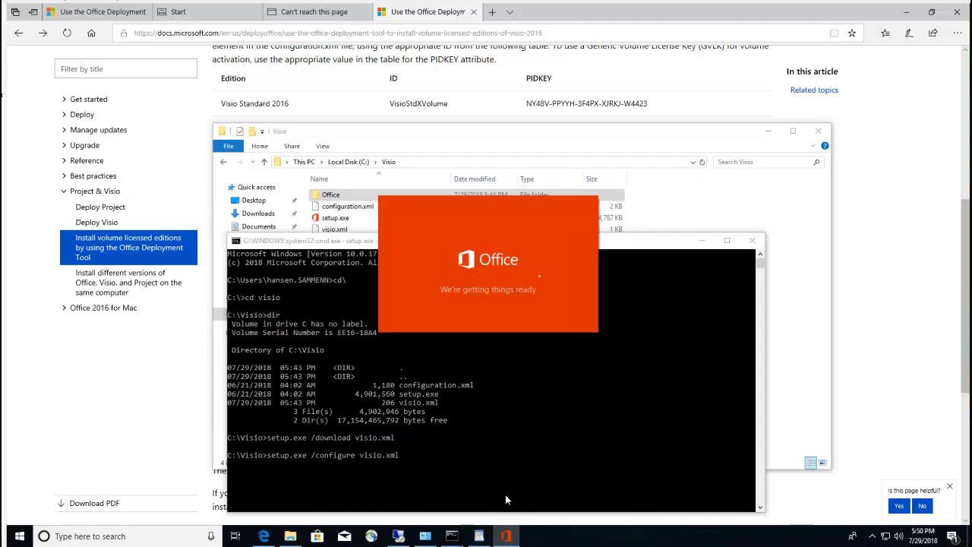
- Open visio.xml from the C:\Visio folder for editing
mouse_move(452, 536)
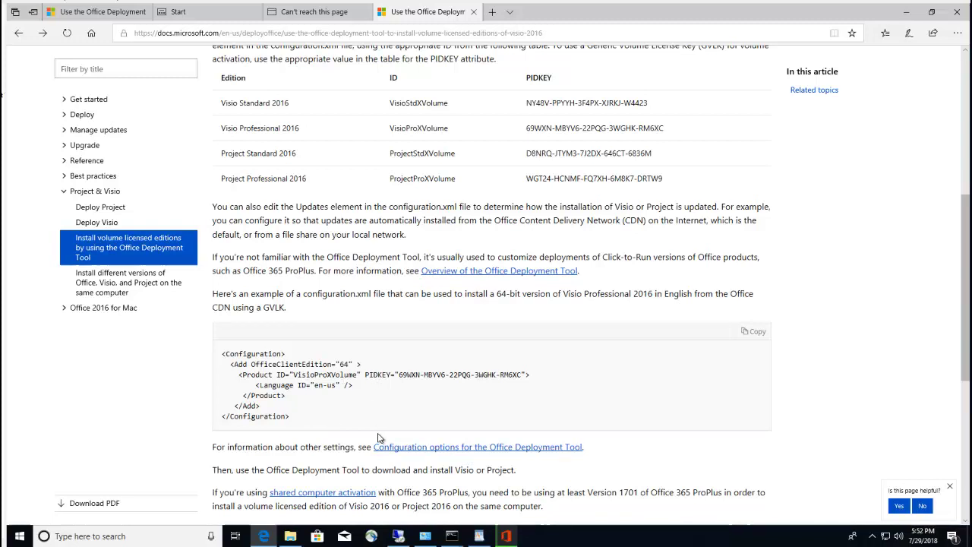
left_click(290, 536)
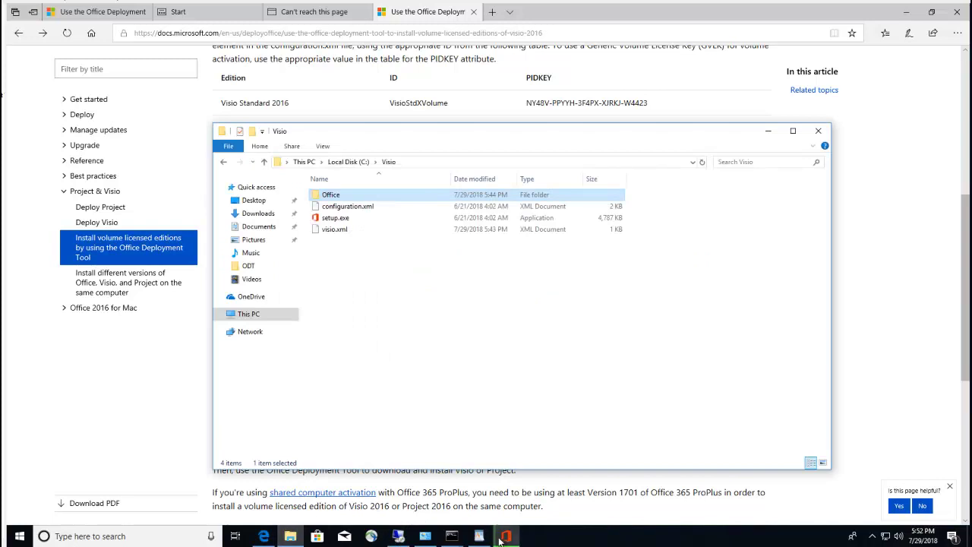
left_click(340, 229)
right_click(342, 230)
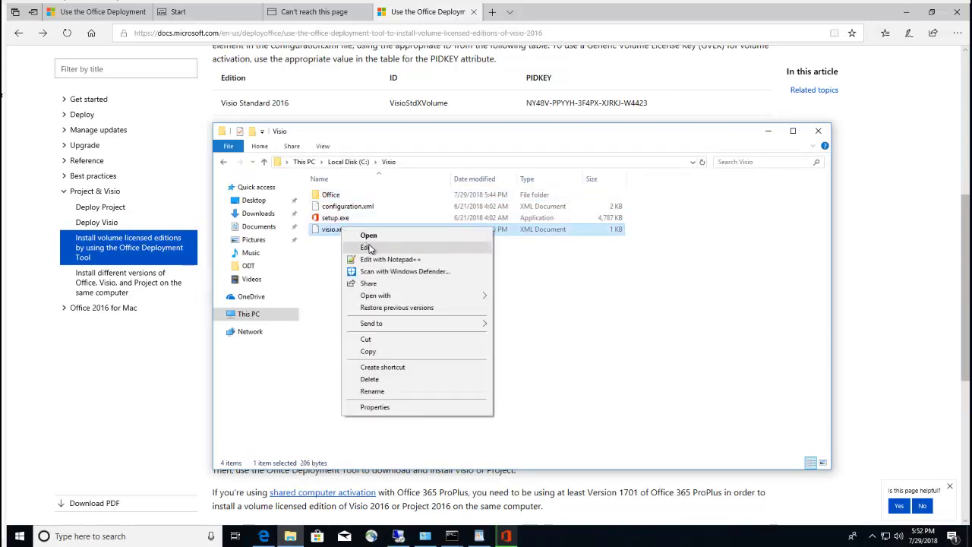
left_click(373, 247)
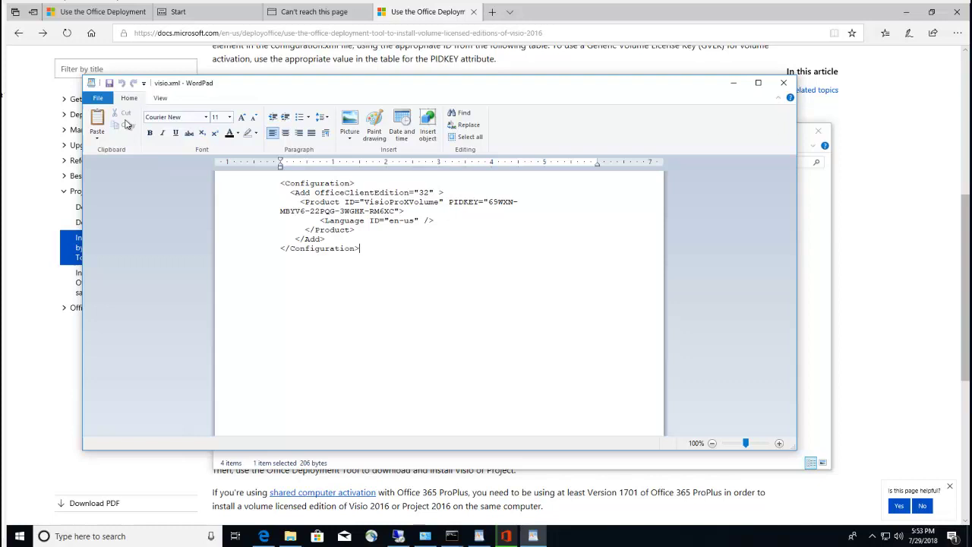
- Start saving a copy of visio.xml as an Office Open XML document, removing the .docx extension from the file name
left_click(100, 101)
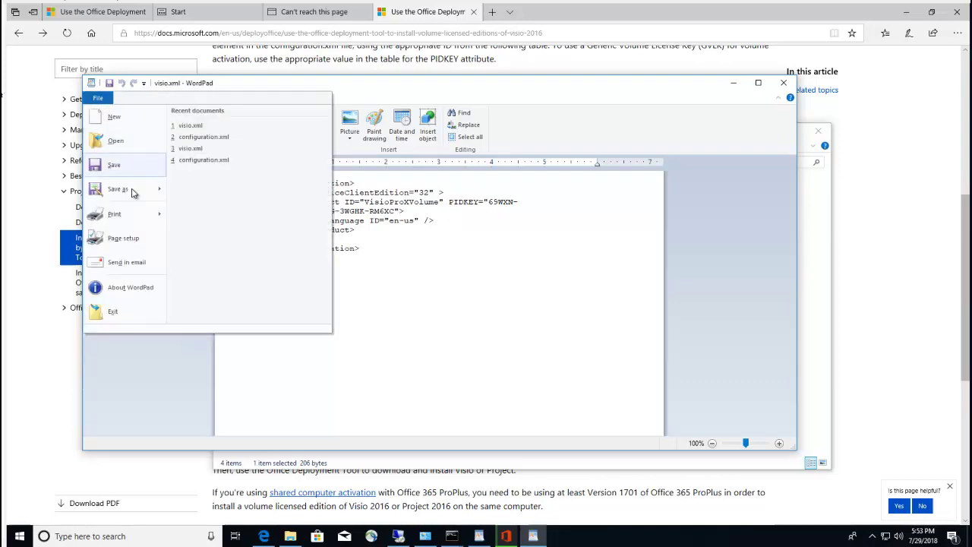
mouse_move(152, 190)
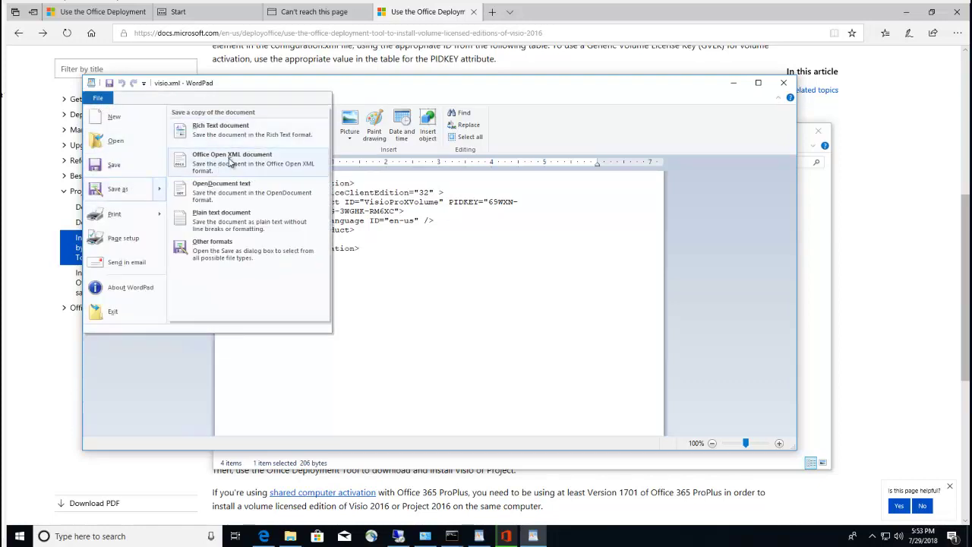
key("Escape")
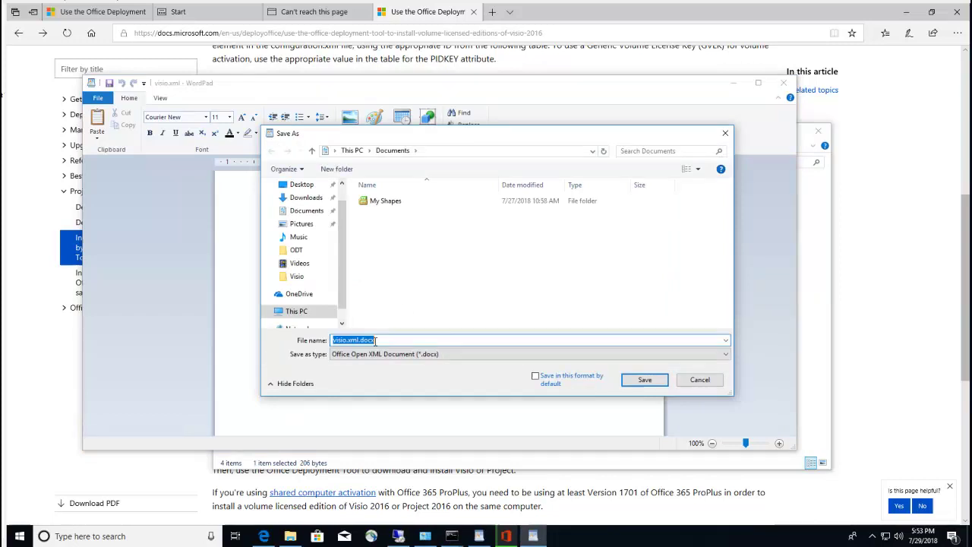
left_click_drag(360, 340, 485, 354)
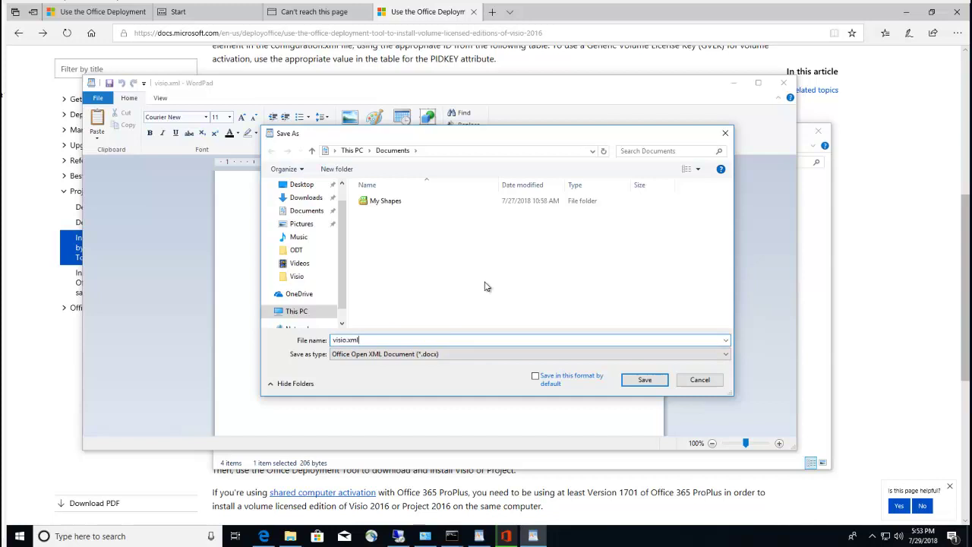
key("Left")
key("Left")
key("Left")
key("Left")
- Create a folder named Project on Local Disk (C:) and open it as the save location
scroll(346, 318, "down", 1)
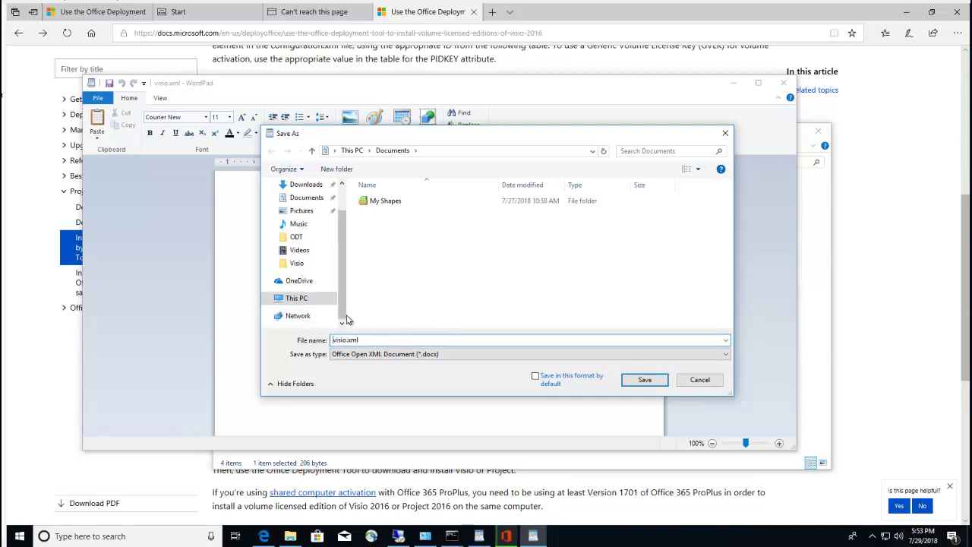
left_click(296, 298)
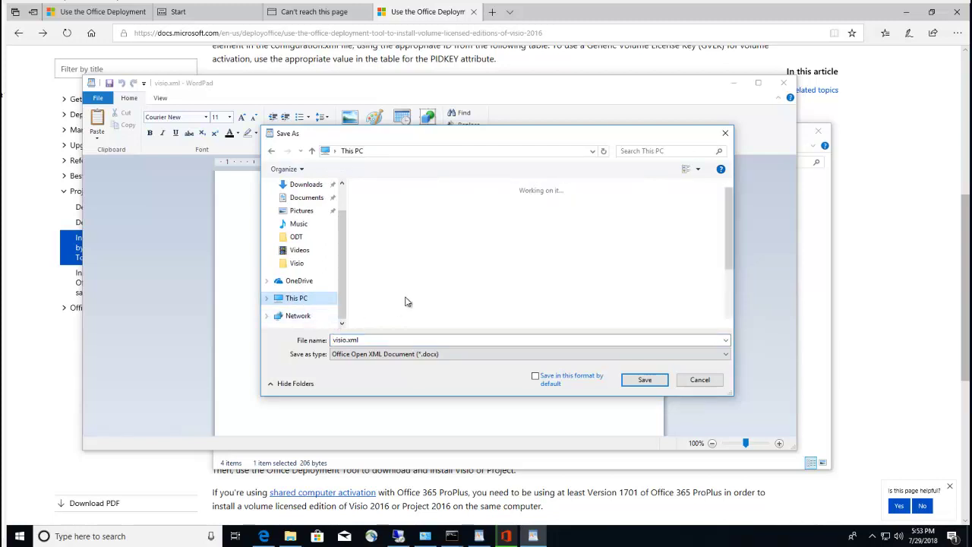
left_click(731, 314)
double_click(608, 295)
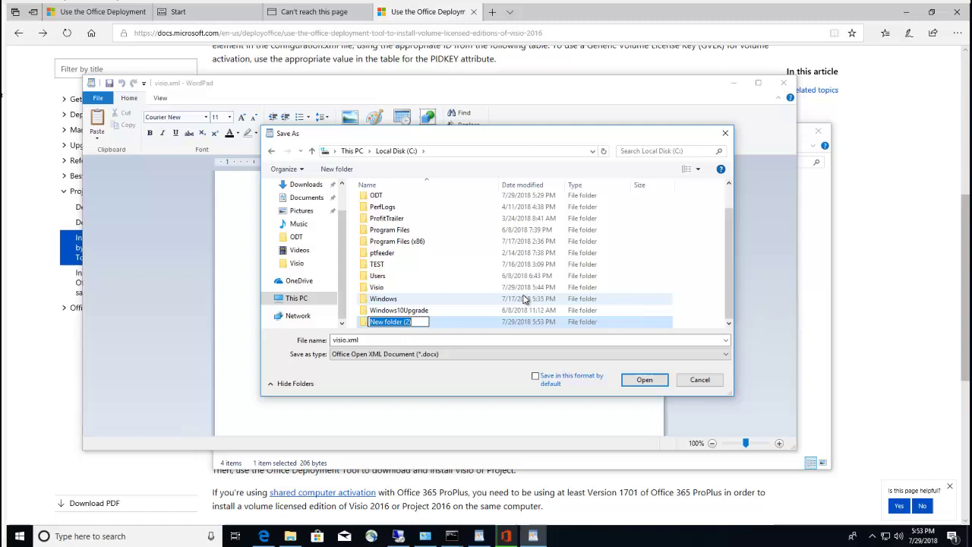
type("Pr")
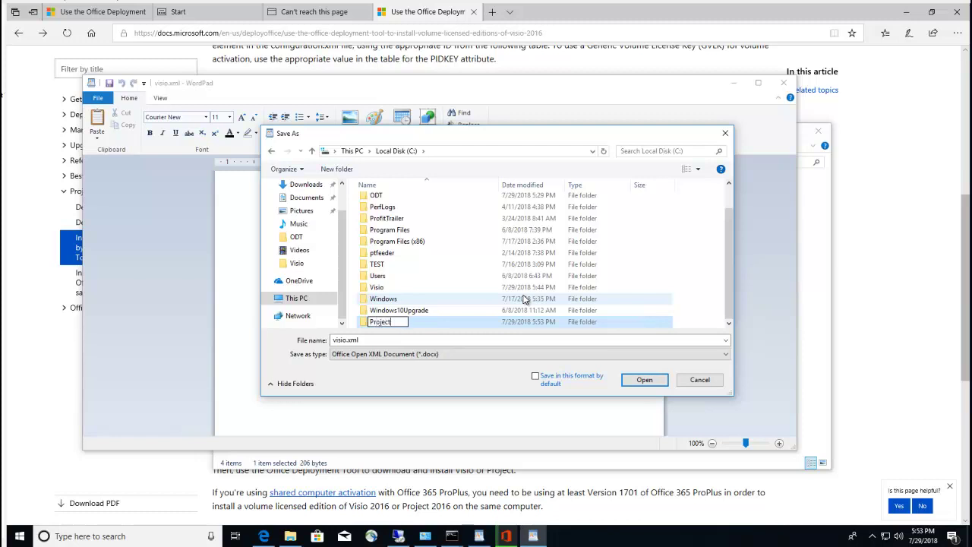
type("oject")
key("Return")
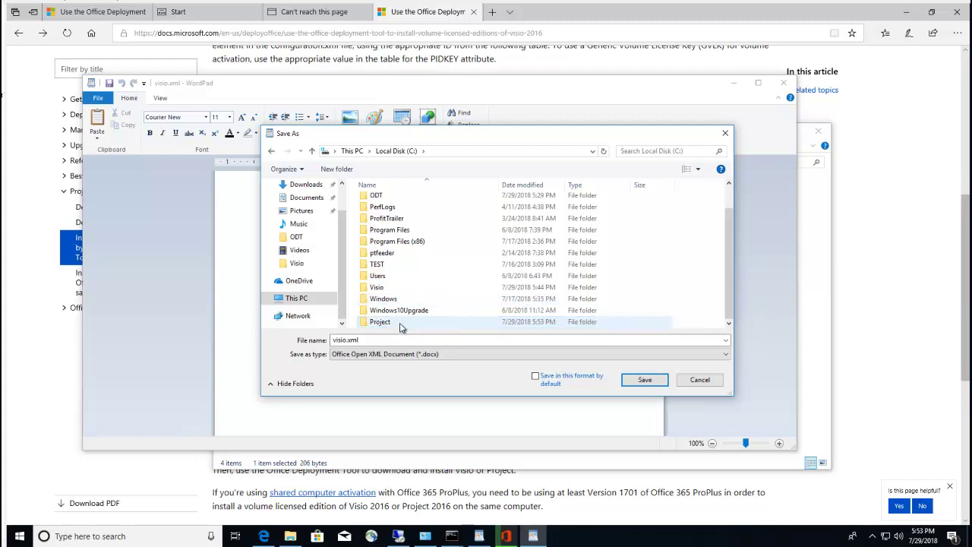
double_click(380, 322)
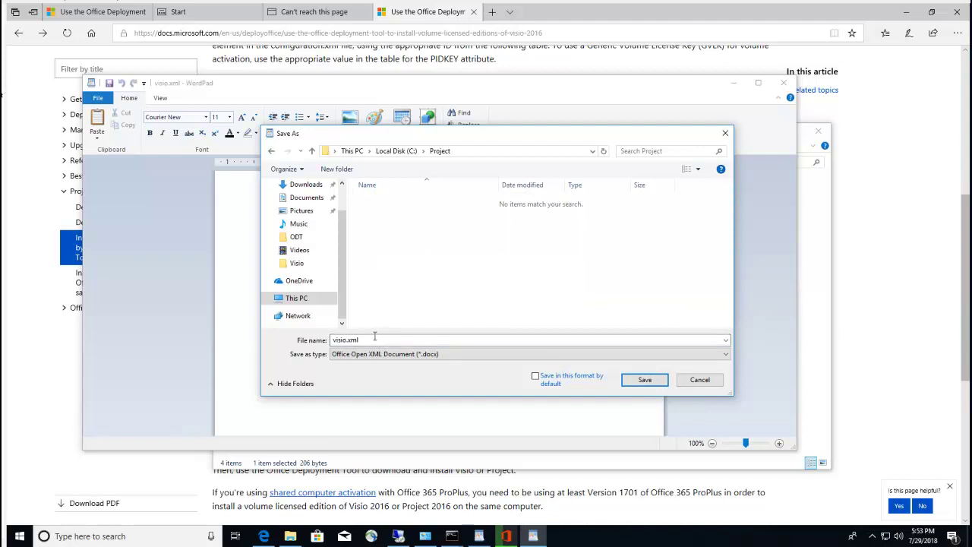
- Name the copy project.xml and save it in C:\Project
left_click(345, 339)
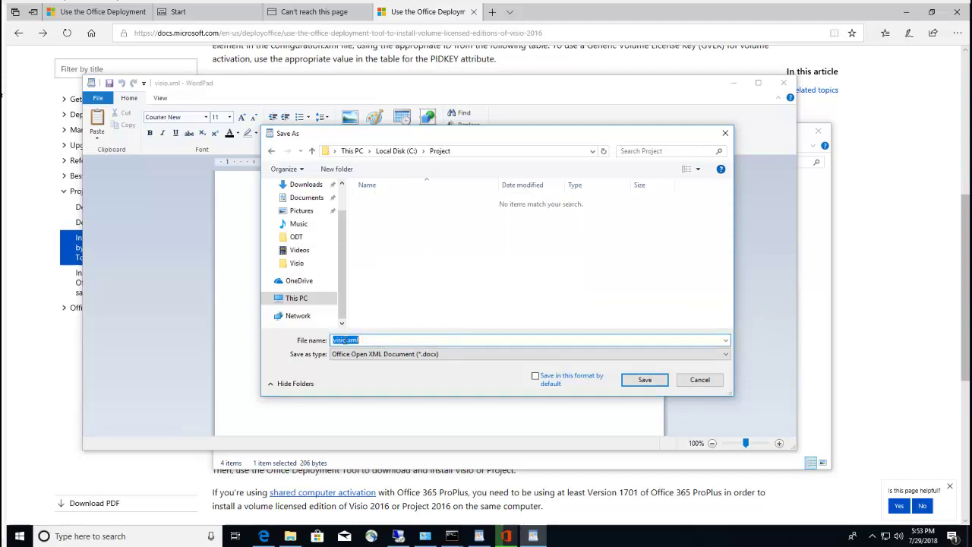
left_click_drag(348, 339, 256, 330)
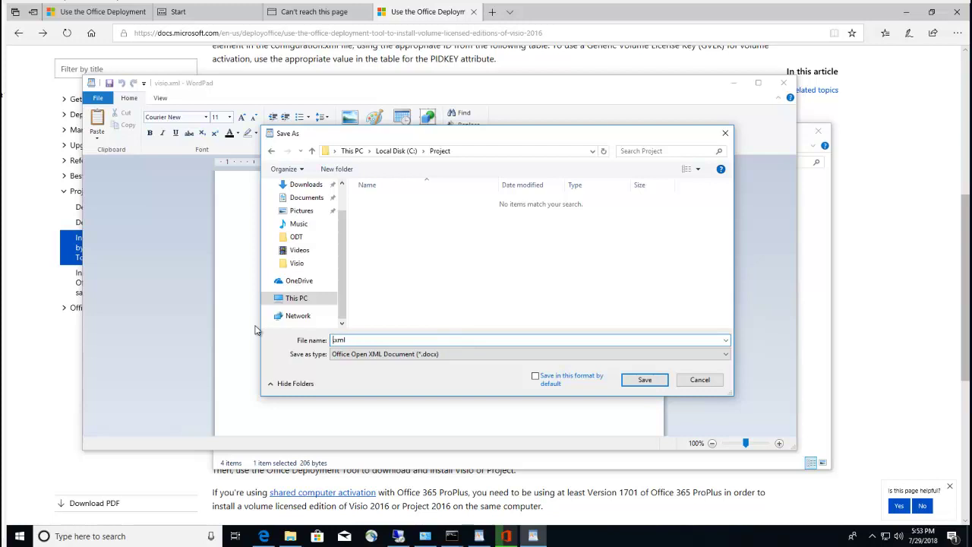
type("project")
left_click(637, 383)
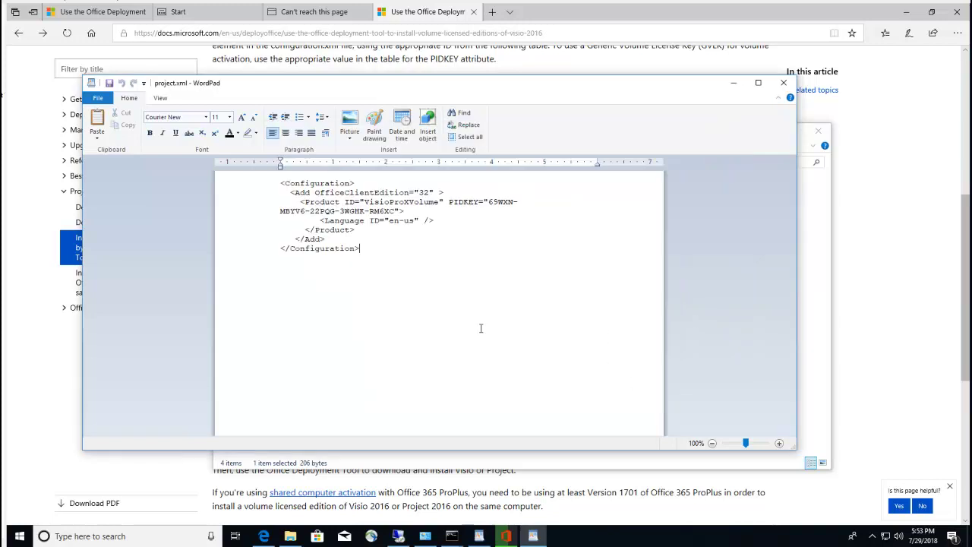
- Copy setup.exe from the C:\Visio folder into C:\Project
left_click(290, 536)
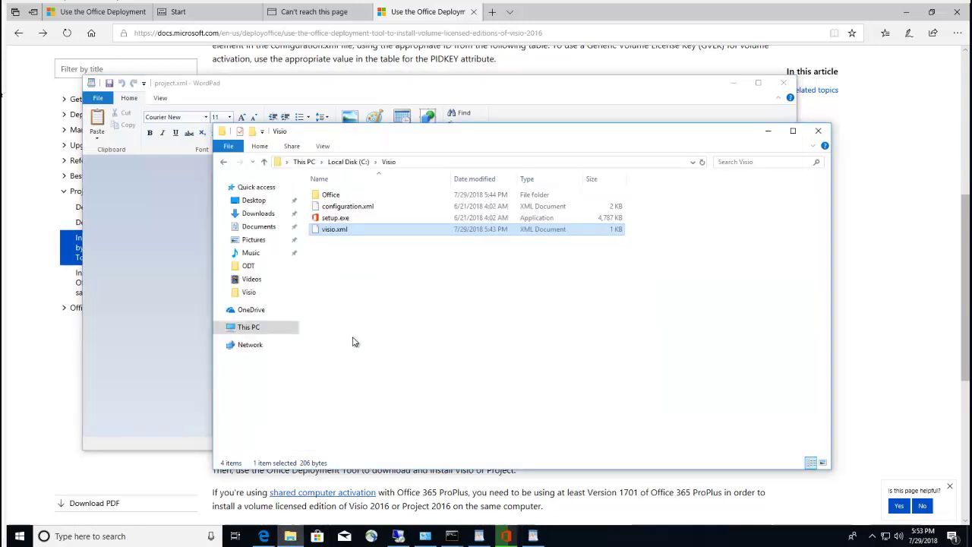
left_click(352, 219)
right_click(351, 217)
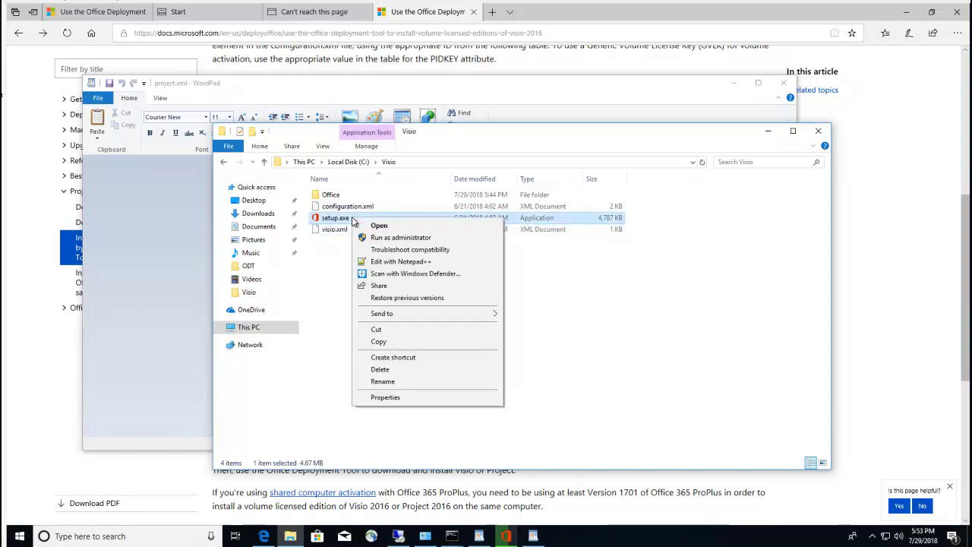
left_click(378, 341)
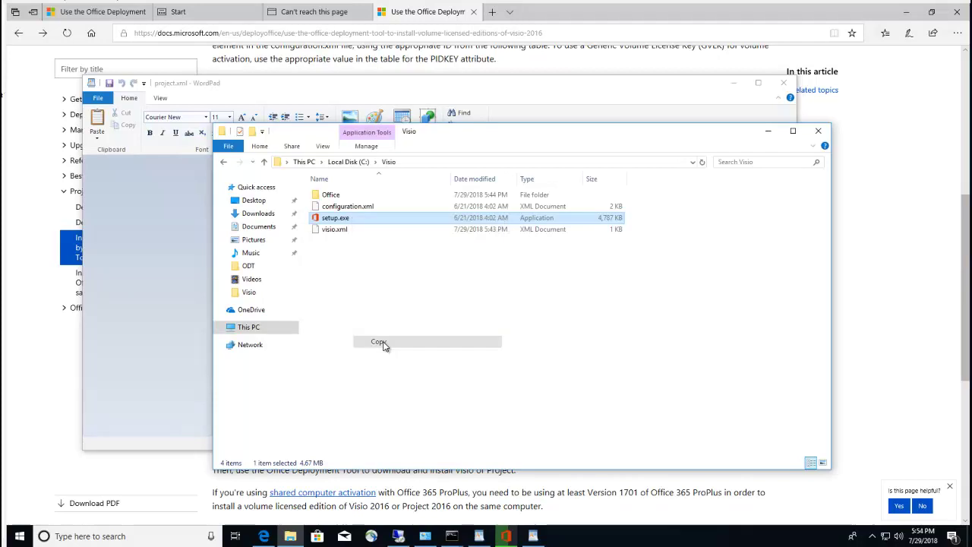
left_click(338, 165)
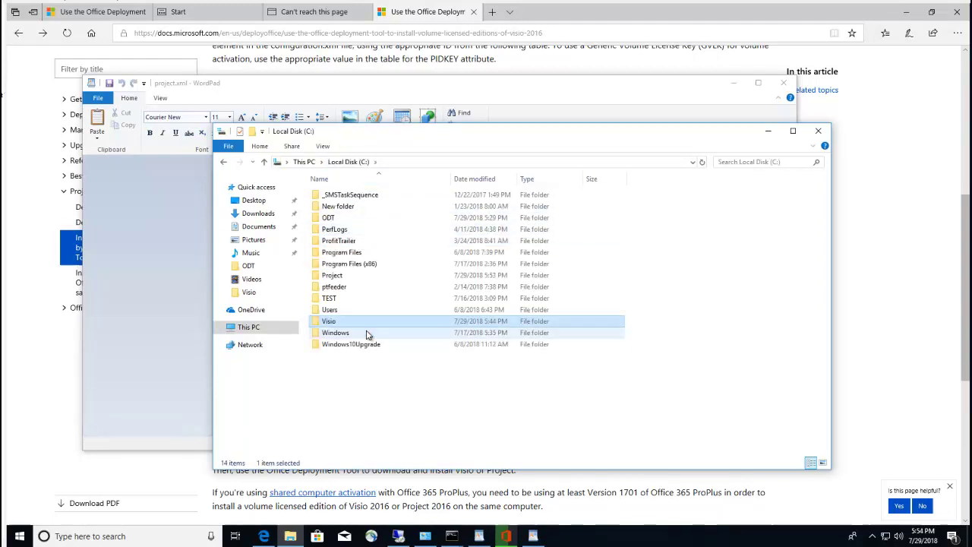
double_click(335, 276)
right_click(340, 216)
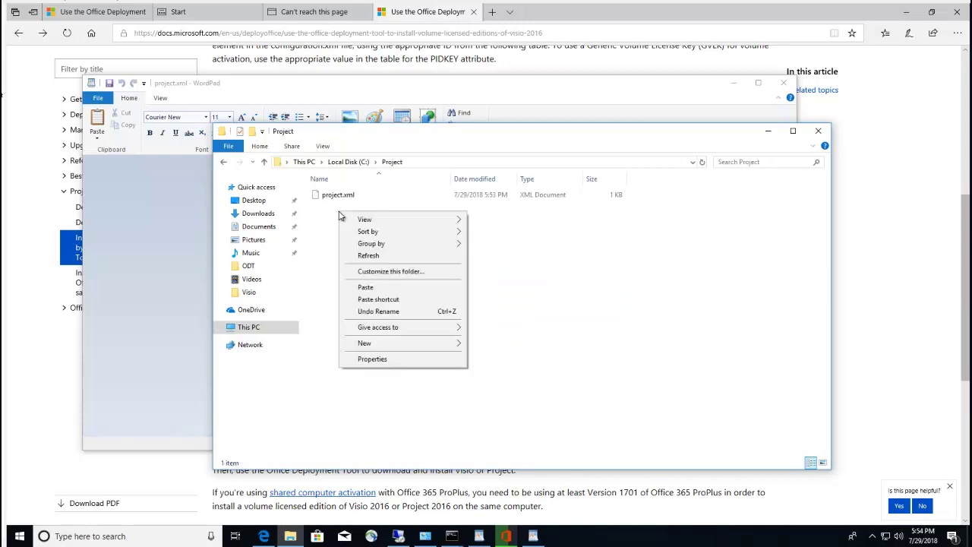
left_click(374, 288)
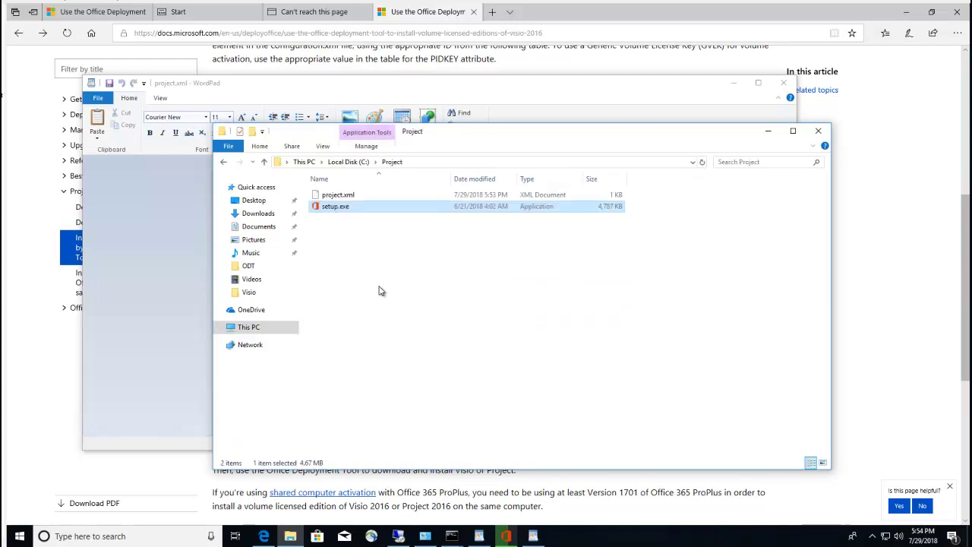
- Open project.xml from C:\Project in Notepad and bring the documentation page with the product ID table to the front
left_click(343, 197)
right_click(343, 197)
left_click(369, 212)
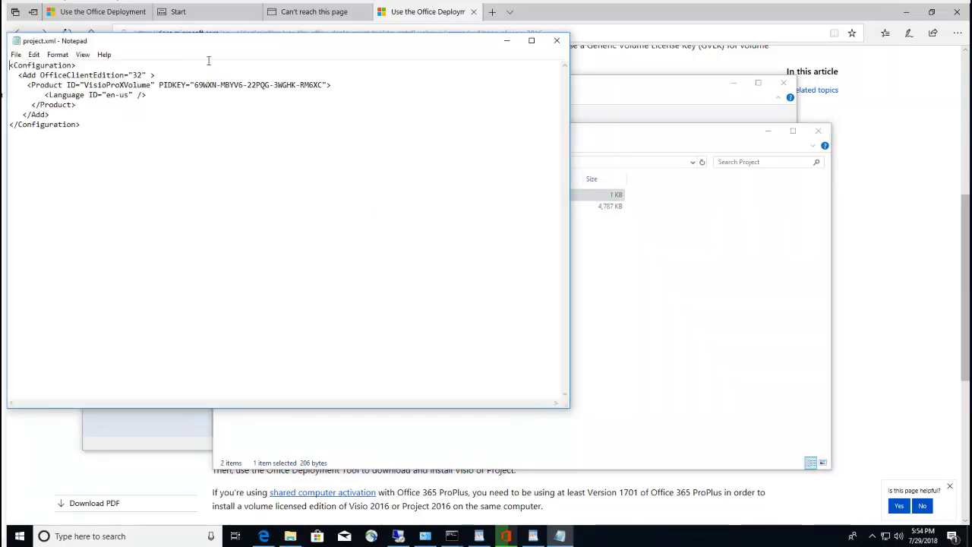
left_click_drag(213, 50, 339, 272)
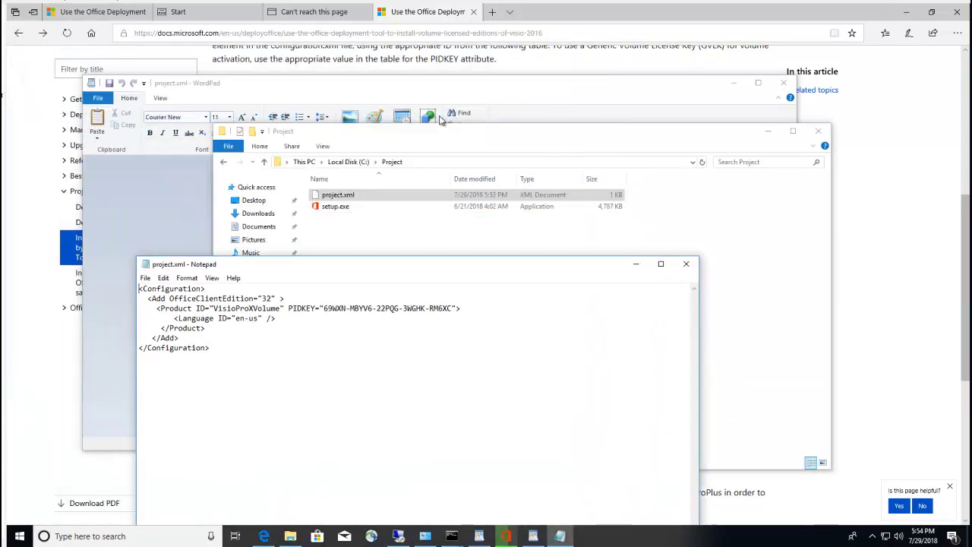
left_click(575, 74)
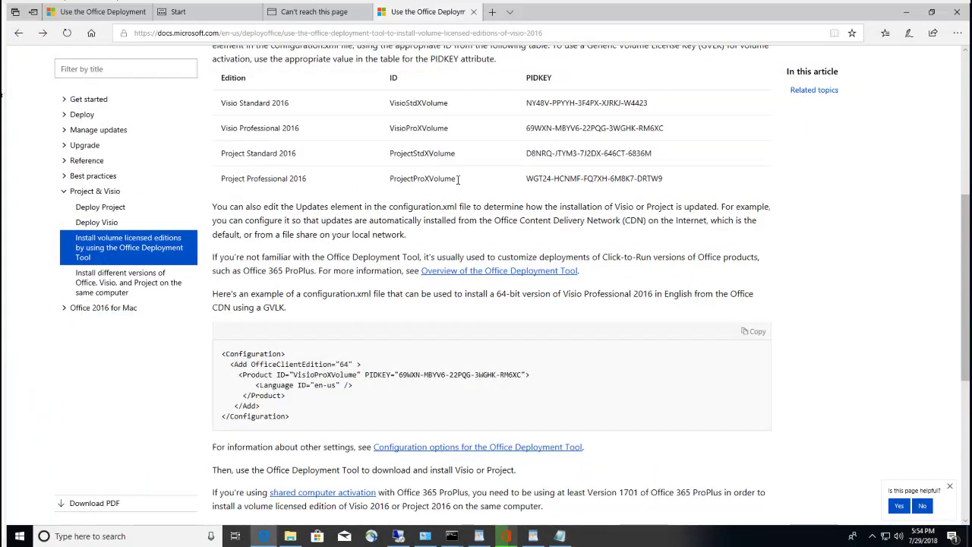
- Replace the product ID in project.xml with ProjectProXVolume, copied from the Project Professional 2016 row of the documentation table
left_click_drag(457, 179, 388, 182)
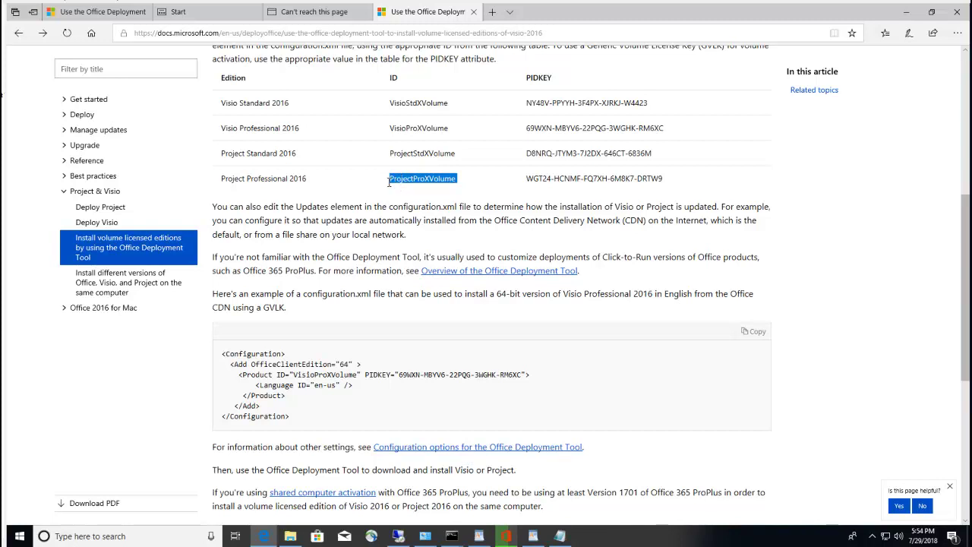
left_click(560, 535)
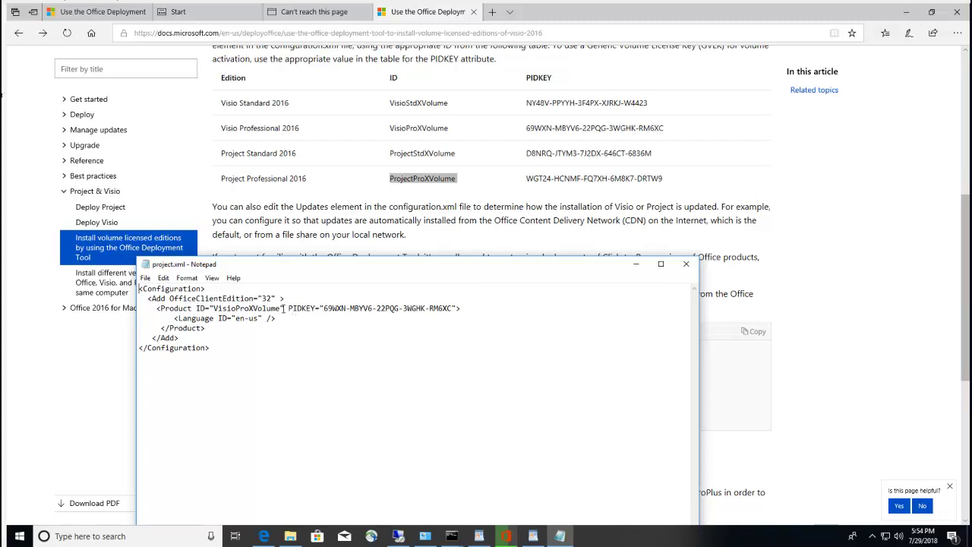
left_click_drag(281, 308, 214, 309)
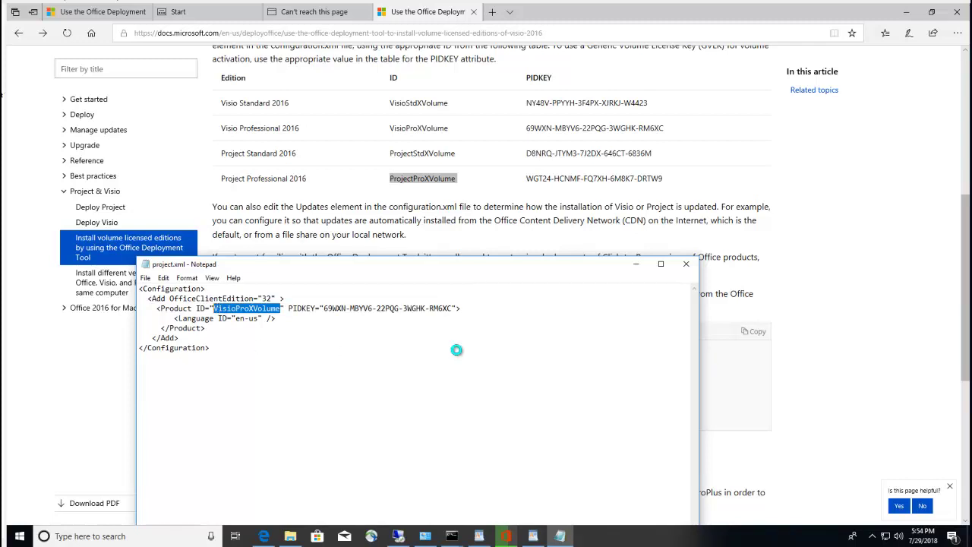
key("ctrl+v")
key("BackSpace")
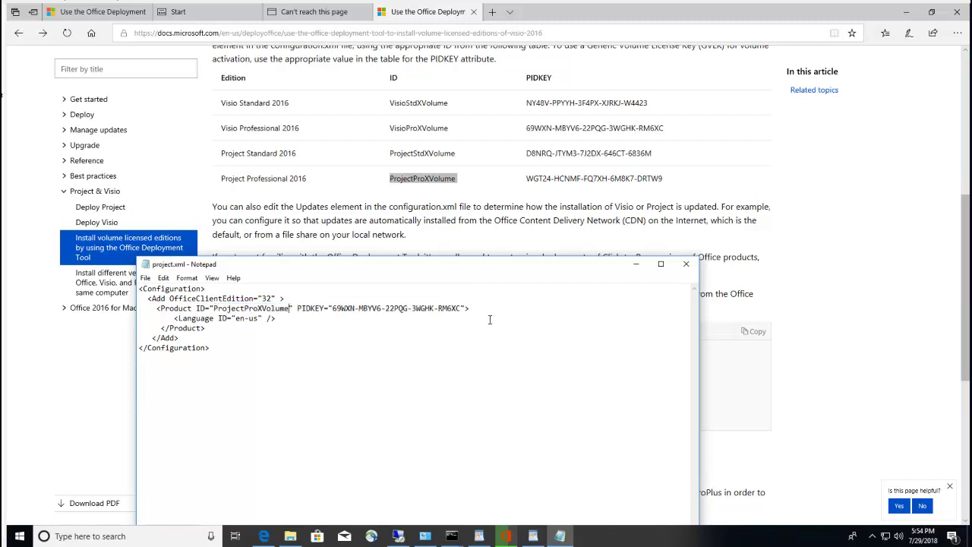
key("Up")
- Replace the PIDKEY value in project.xml with the Project Professional 2016 volume licence key copied from the documentation table
left_click(664, 175)
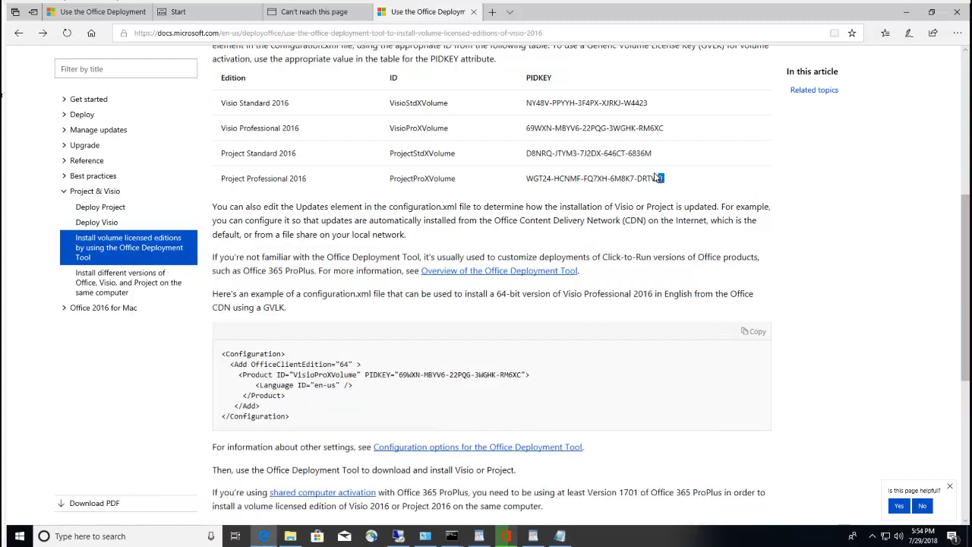
left_click_drag(658, 177, 526, 181)
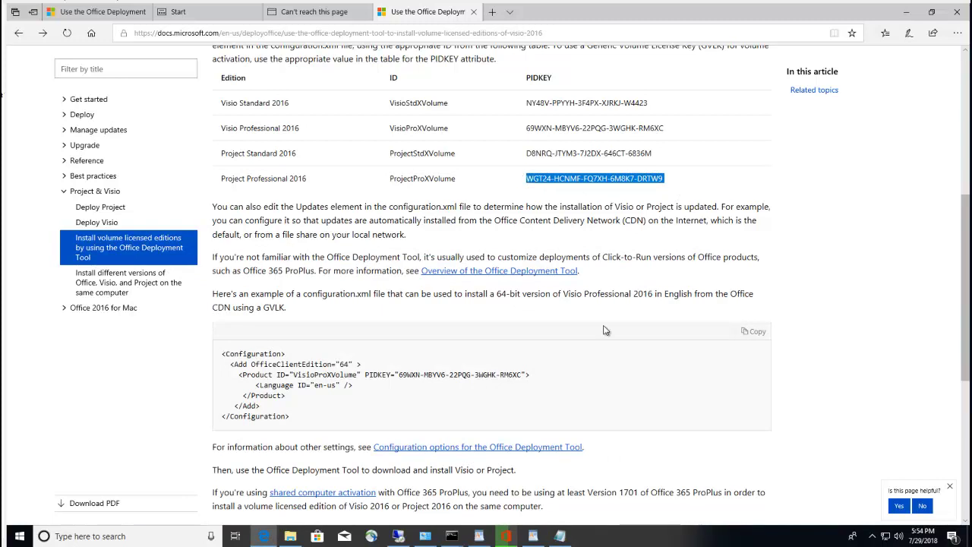
left_click(560, 535)
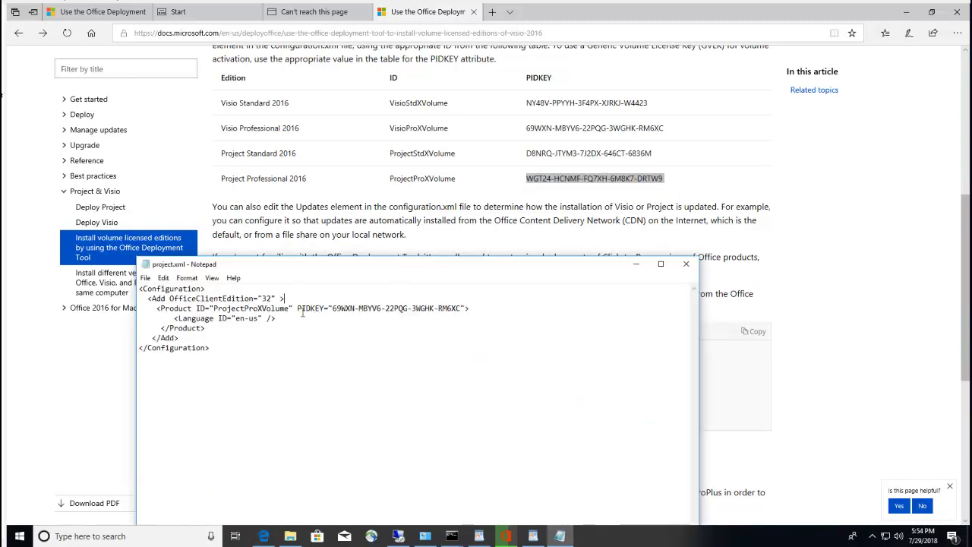
left_click_drag(332, 308, 457, 309)
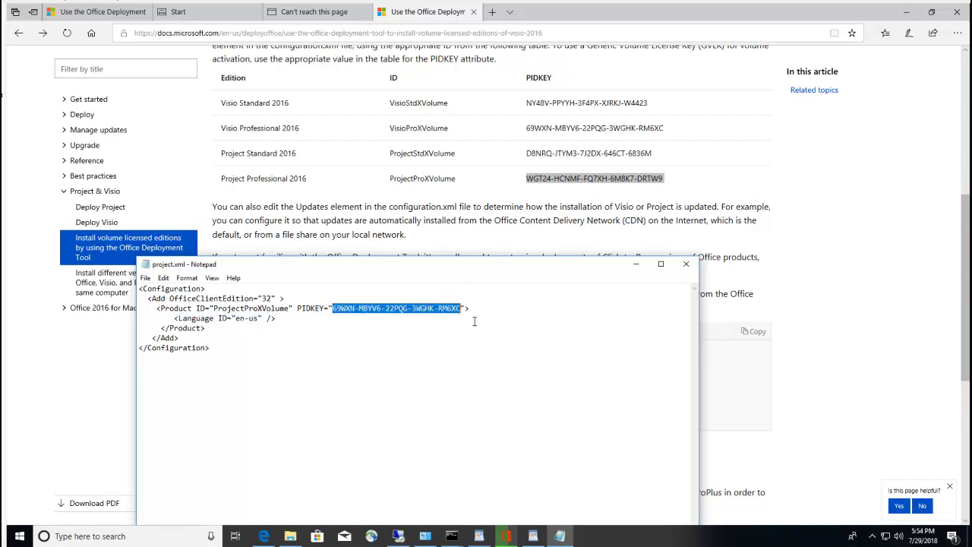
key("ctrl+v")
key("BackSpace")
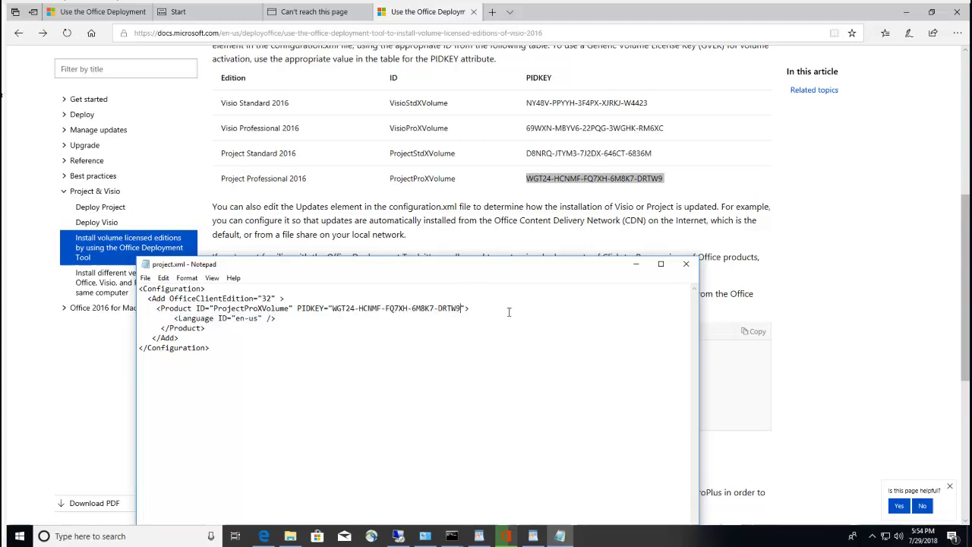
- Save the edited project.xml and close it in Notepad
left_click(145, 278)
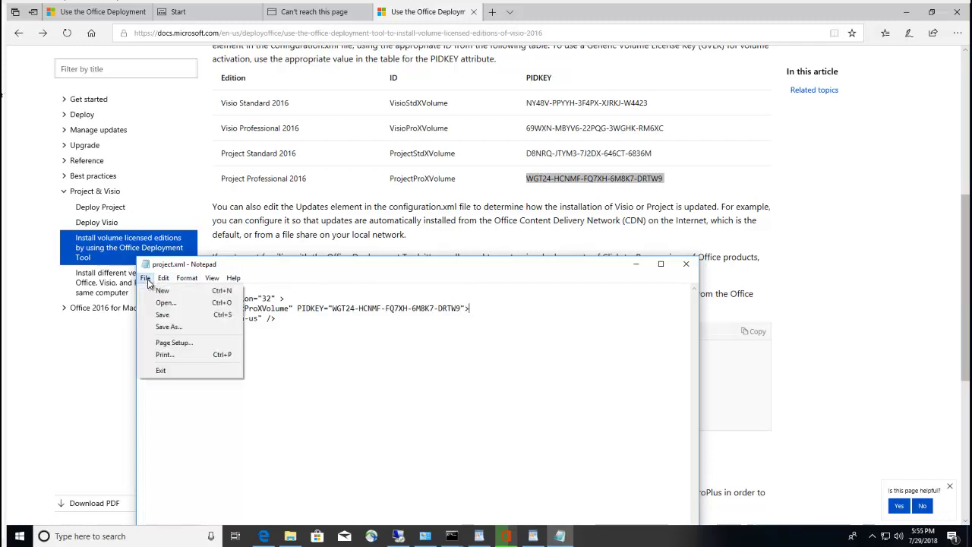
left_click(171, 313)
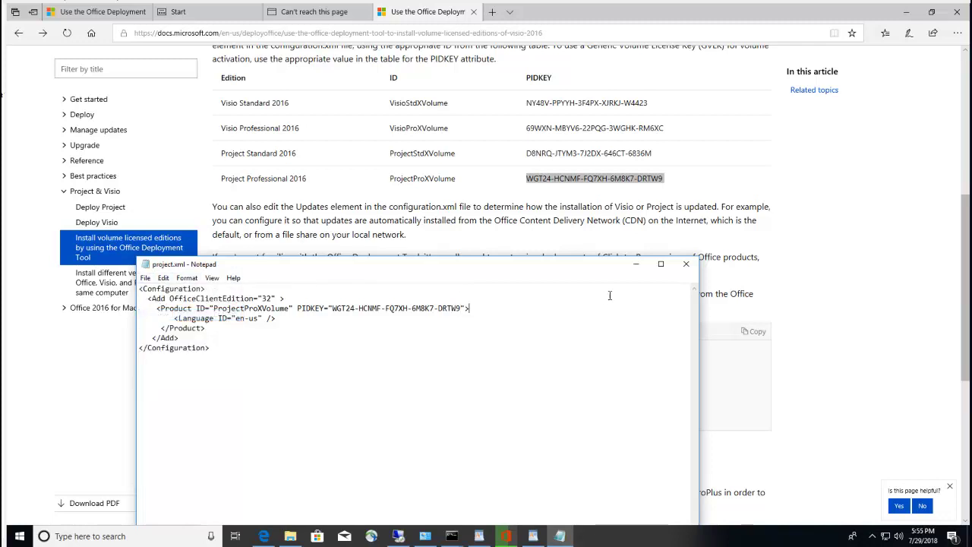
left_click(686, 263)
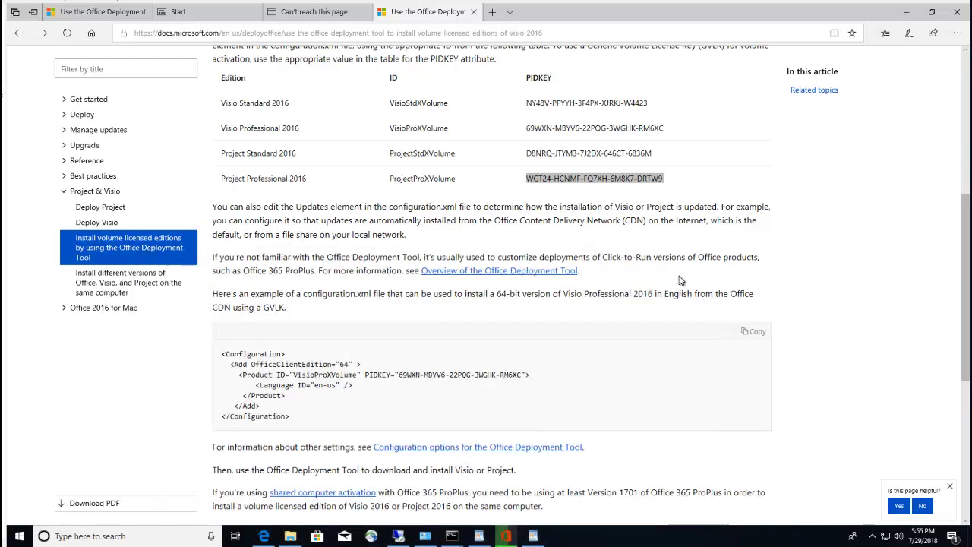
- Bring the C:\Project folder and the Office installer to the front, and close the installer once the installation finishes
left_click(290, 536)
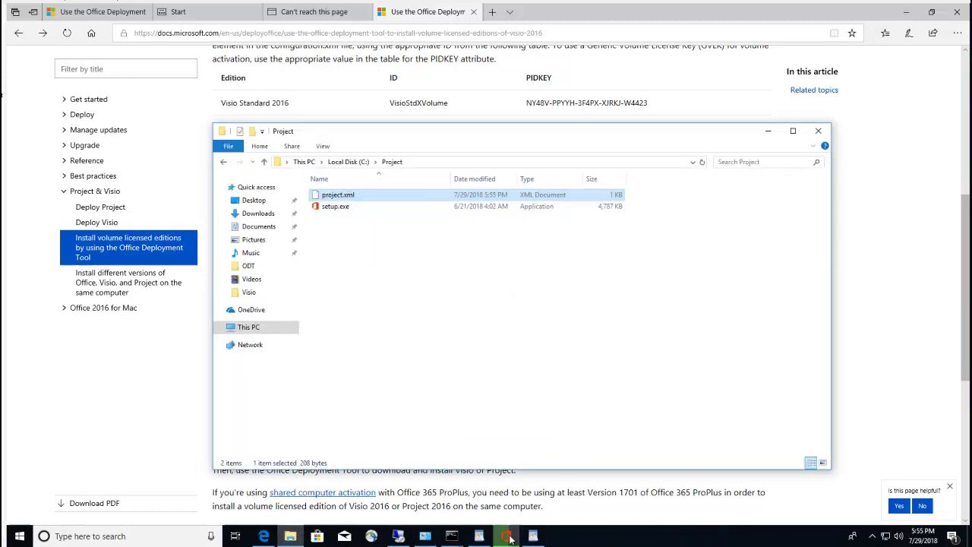
mouse_move(511, 537)
left_click(501, 501)
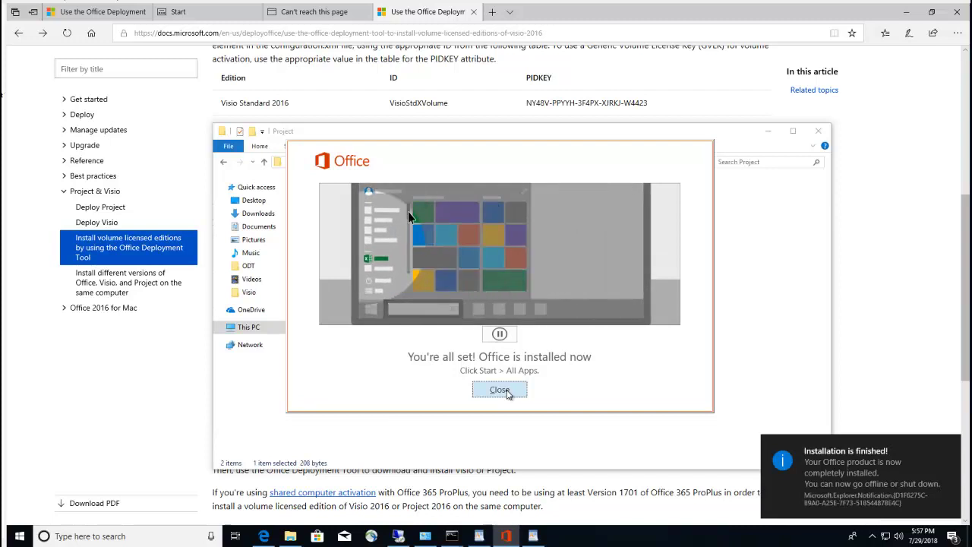
left_click(507, 392)
- Reopen Programs and Features from the small-icons view of Control Panel and select the Microsoft Visio Professional 2016 - en-us entry
mouse_move(480, 537)
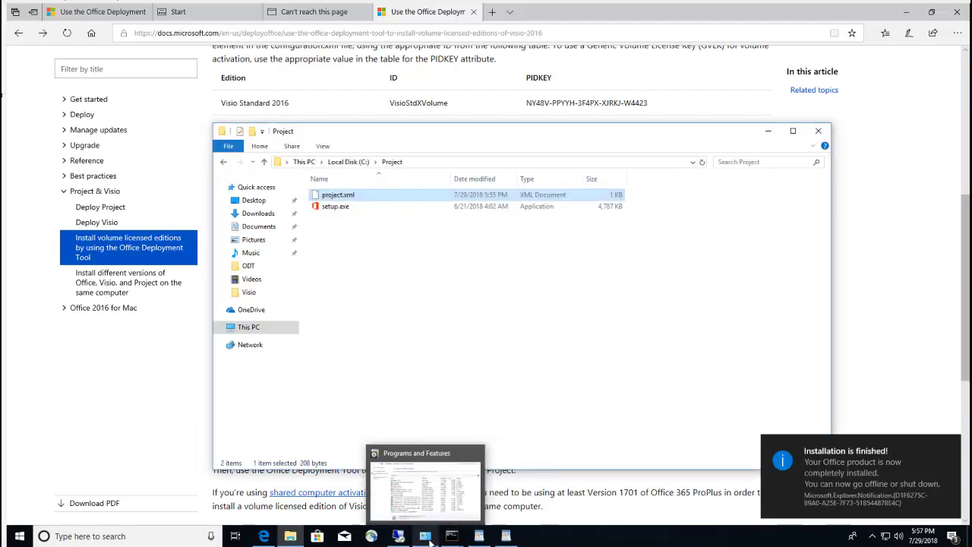
left_click(425, 536)
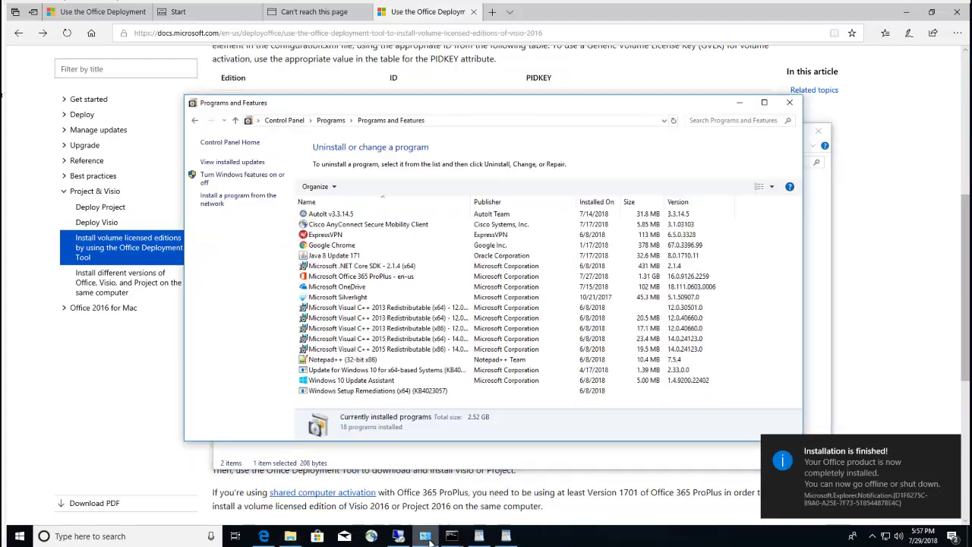
left_click(332, 120)
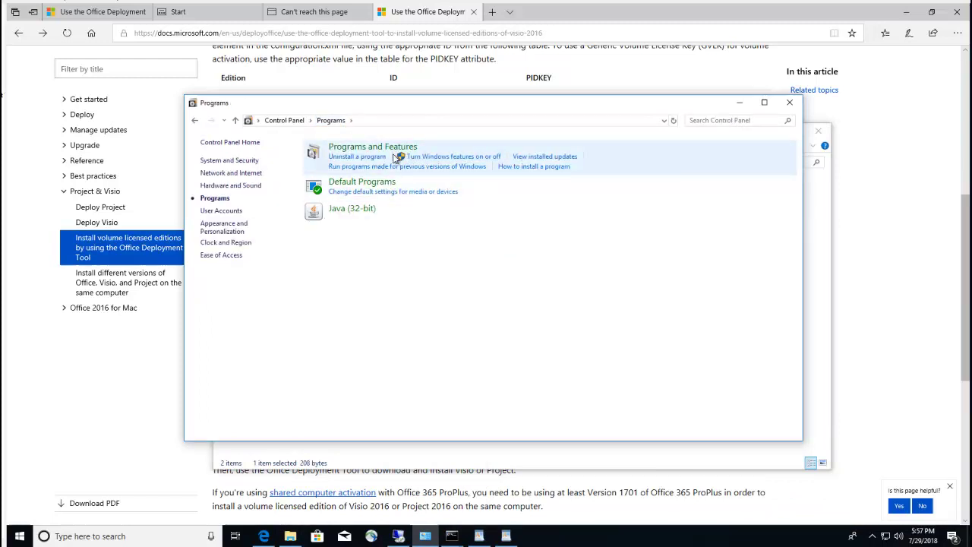
left_click(292, 121)
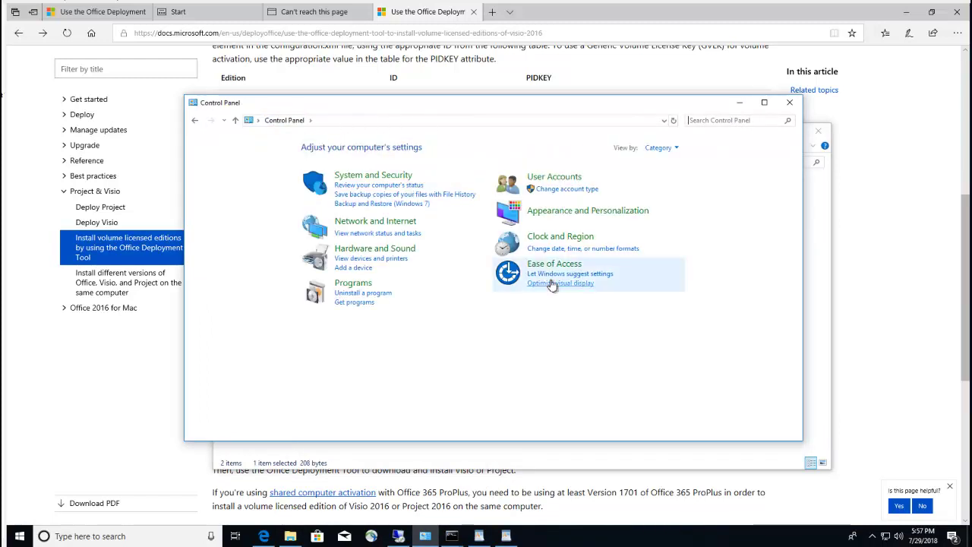
left_click(661, 148)
left_click(678, 190)
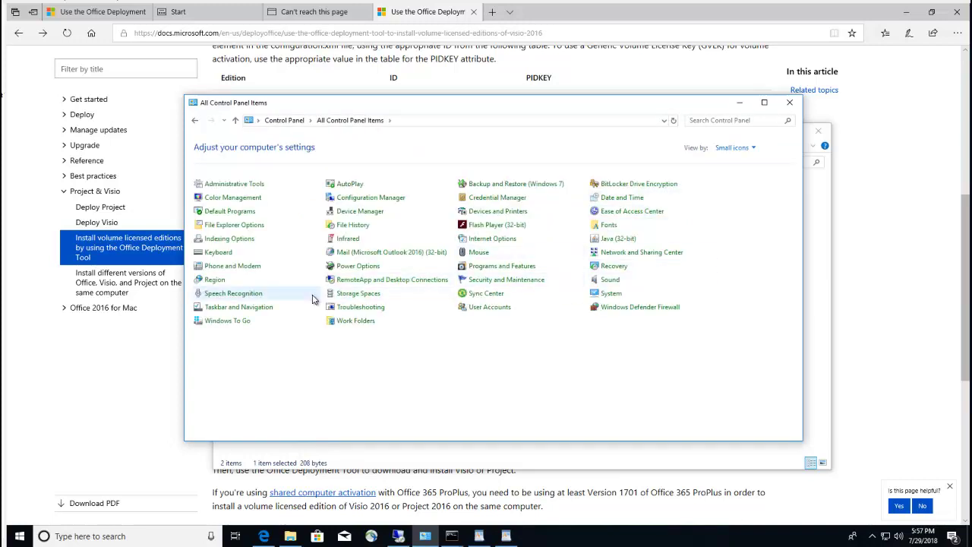
left_click(522, 271)
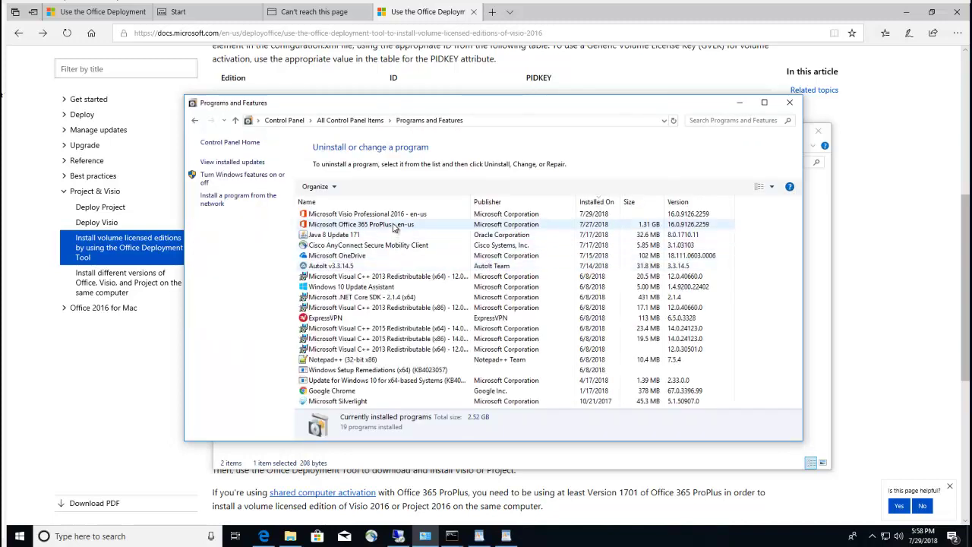
left_click(392, 217)
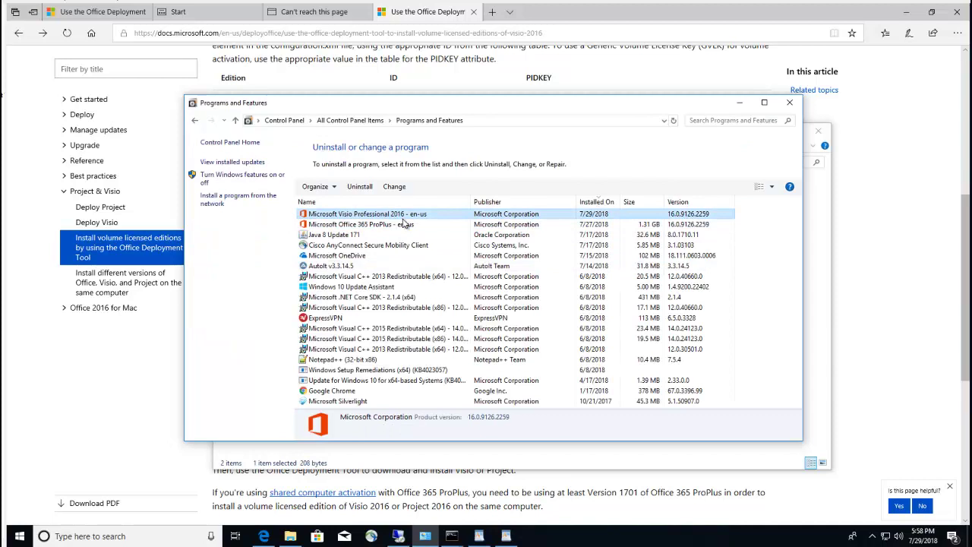
- Search Windows for visio and launch the Visio desktop app
left_click(71, 535)
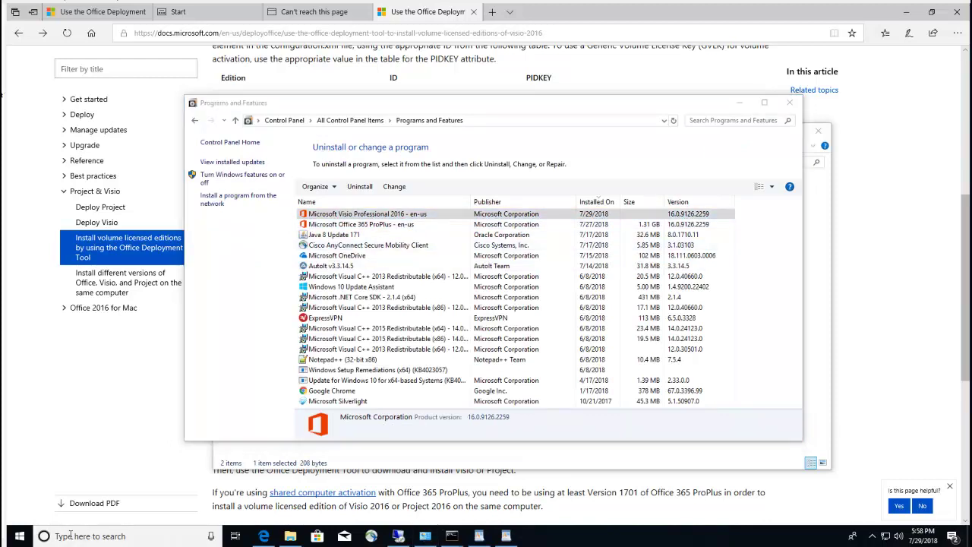
type("wo")
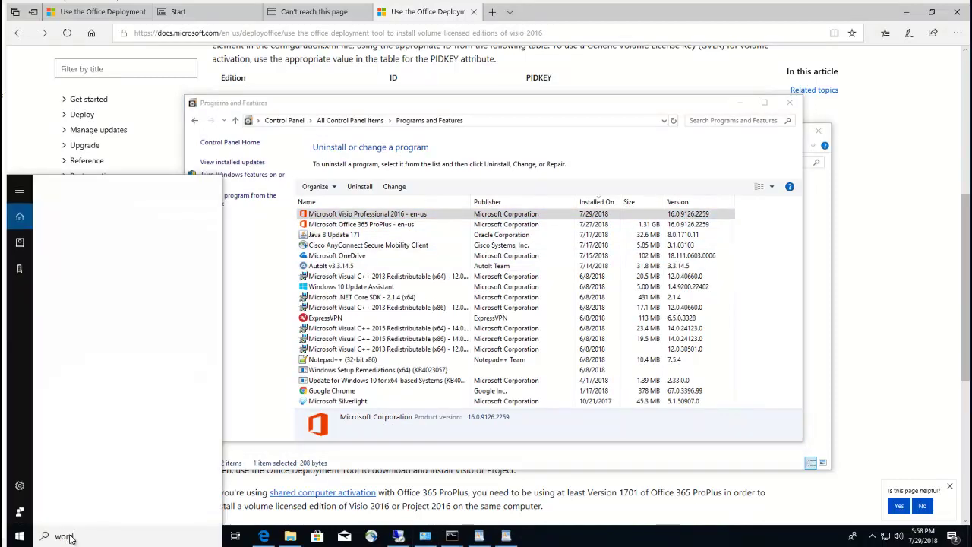
type("r")
key("BackSpace")
key("BackSpace")
key("BackSpace")
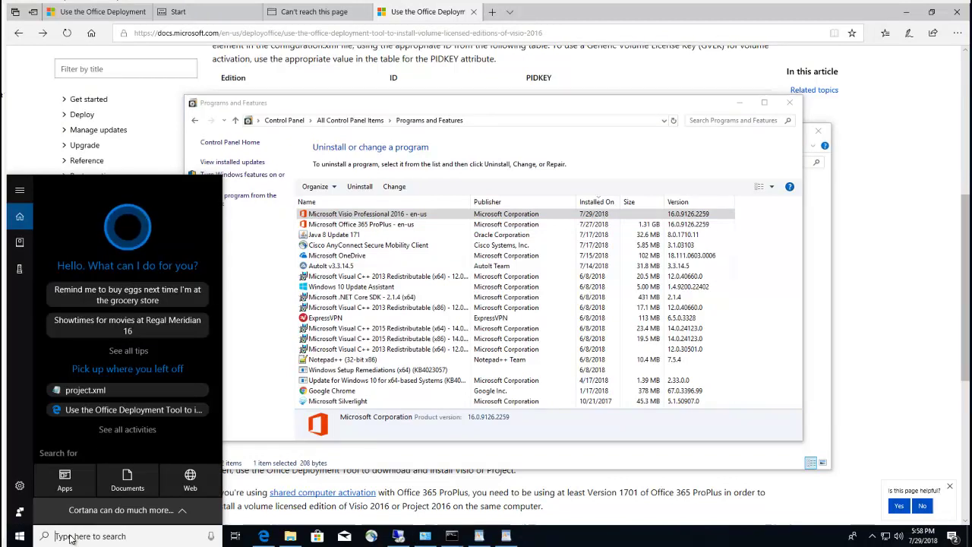
type("c")
key("BackSpace")
type("vi")
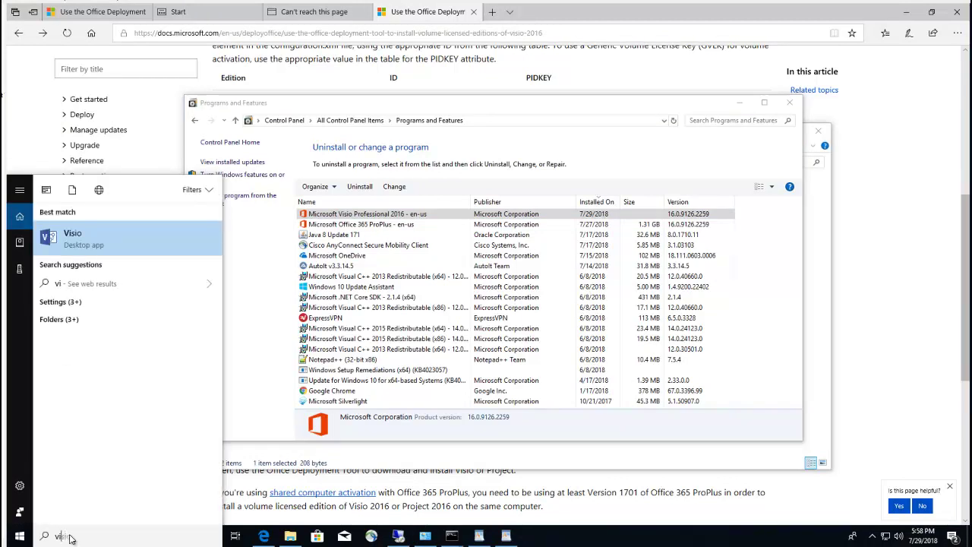
type("sio")
left_click(91, 240)
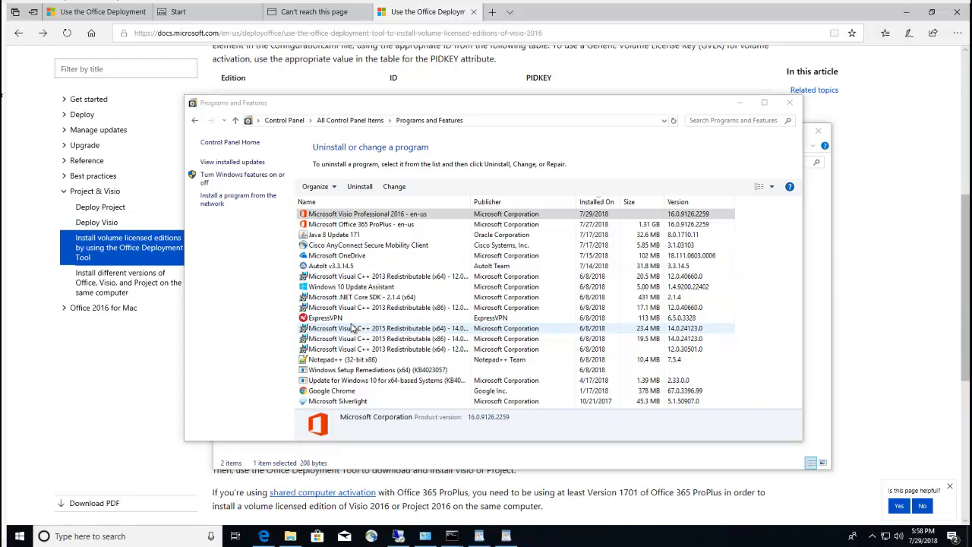
- Minimize the browser, Programs and Features and Project folder windows, and create a Basic Diagram drawing in Visio
left_click(906, 17)
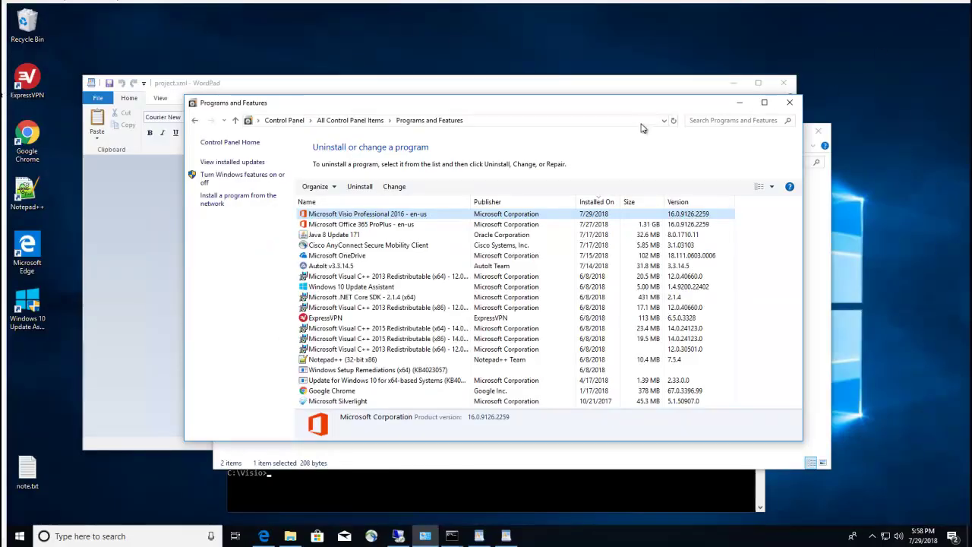
left_click_drag(607, 112, 634, 145)
left_click_drag(635, 137, 559, 122)
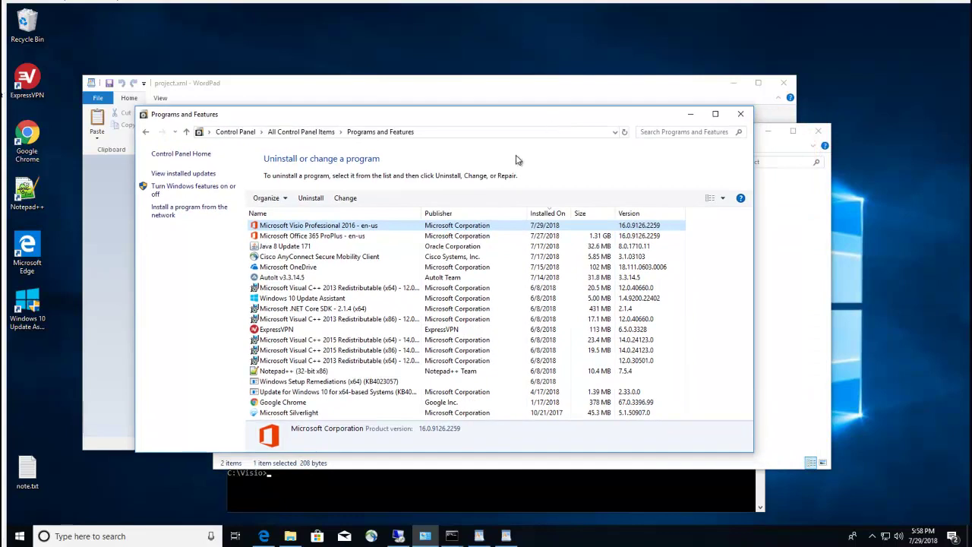
left_click(690, 114)
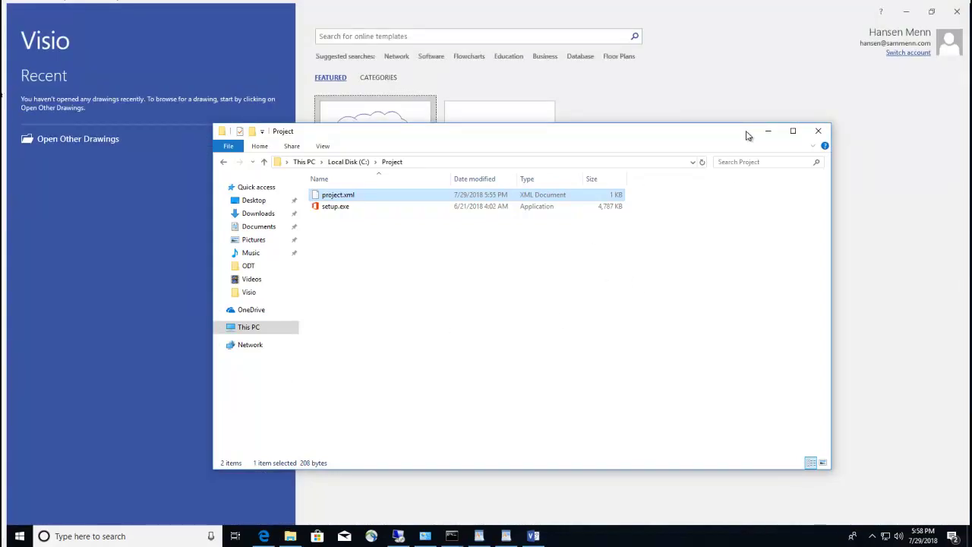
left_click(767, 130)
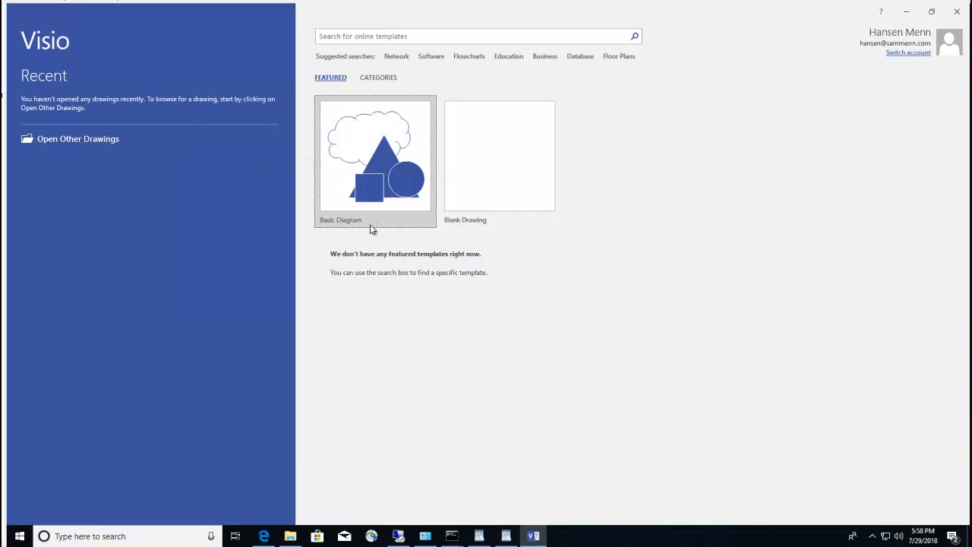
left_click(371, 211)
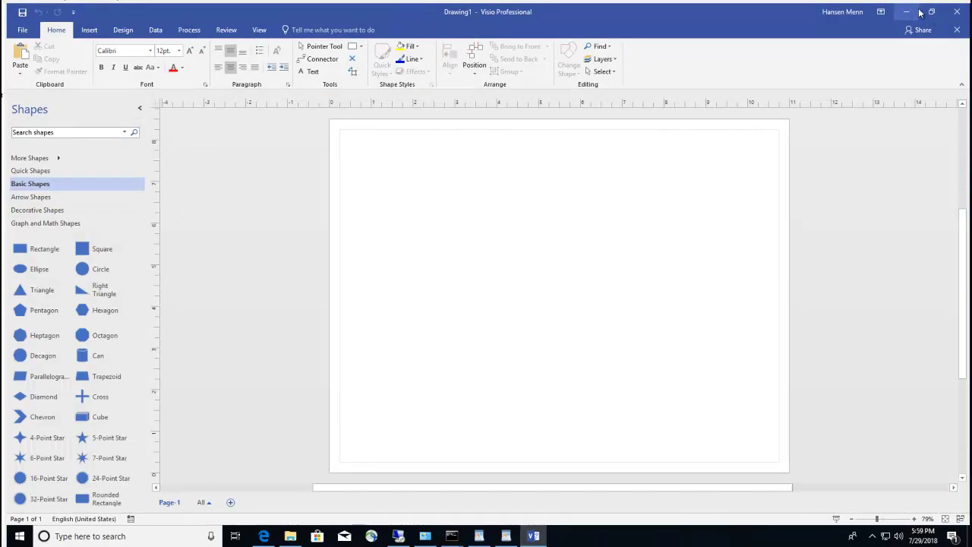
- Close Visio and the WordPad window with project.xml to return to the command prompt
left_click(957, 12)
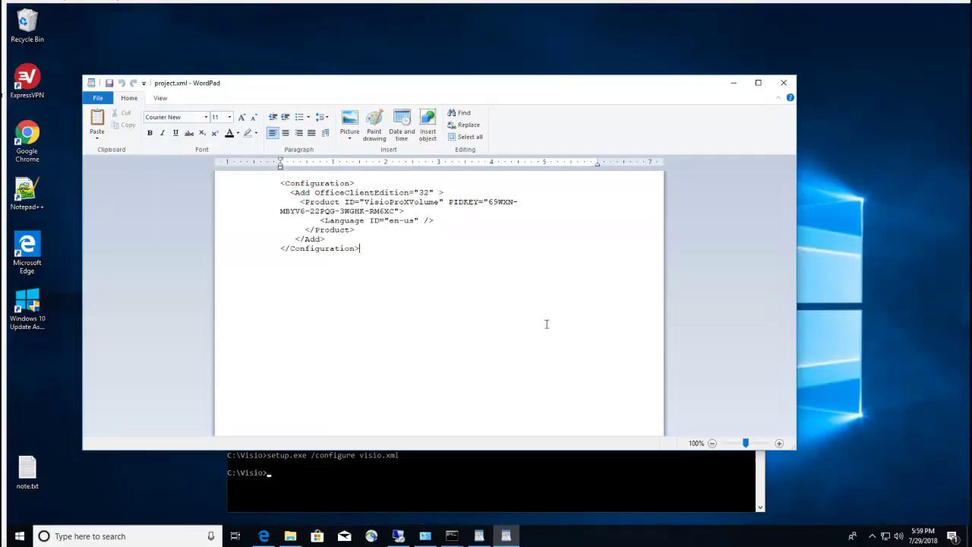
left_click(785, 89)
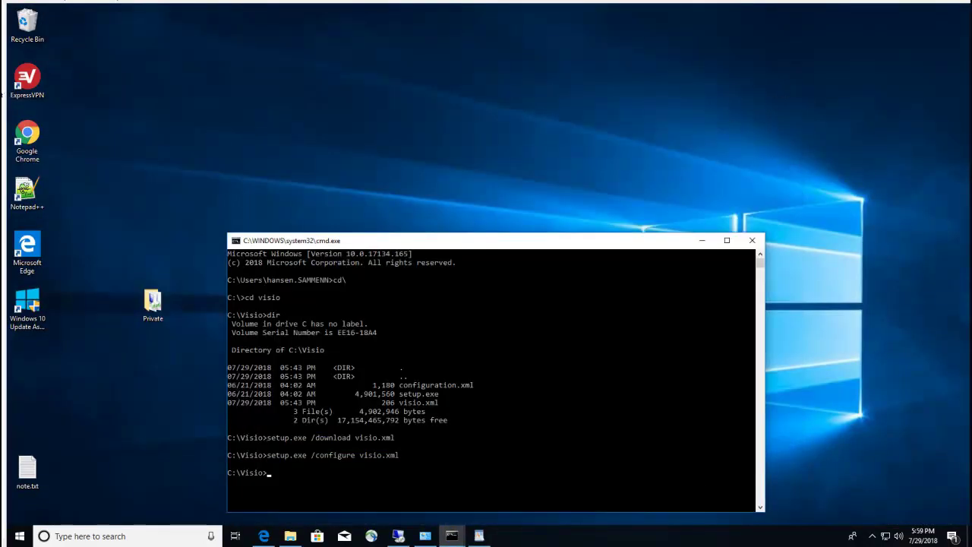